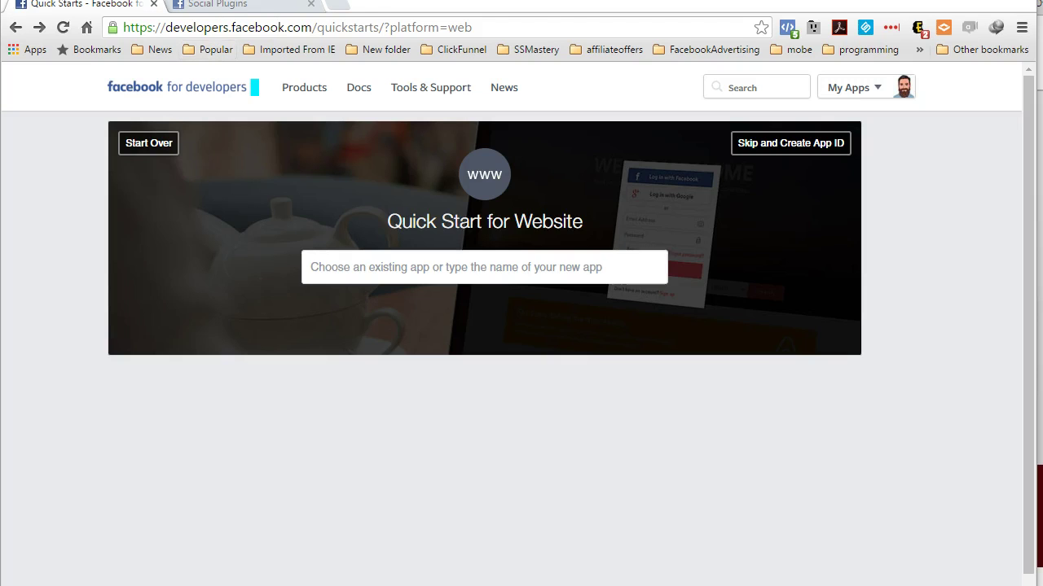
# Remove '?platform=web' from the address to load the Add a New App platform picker.
pyautogui.moveTo(384, 28); pyautogui.dragTo(511, 28)
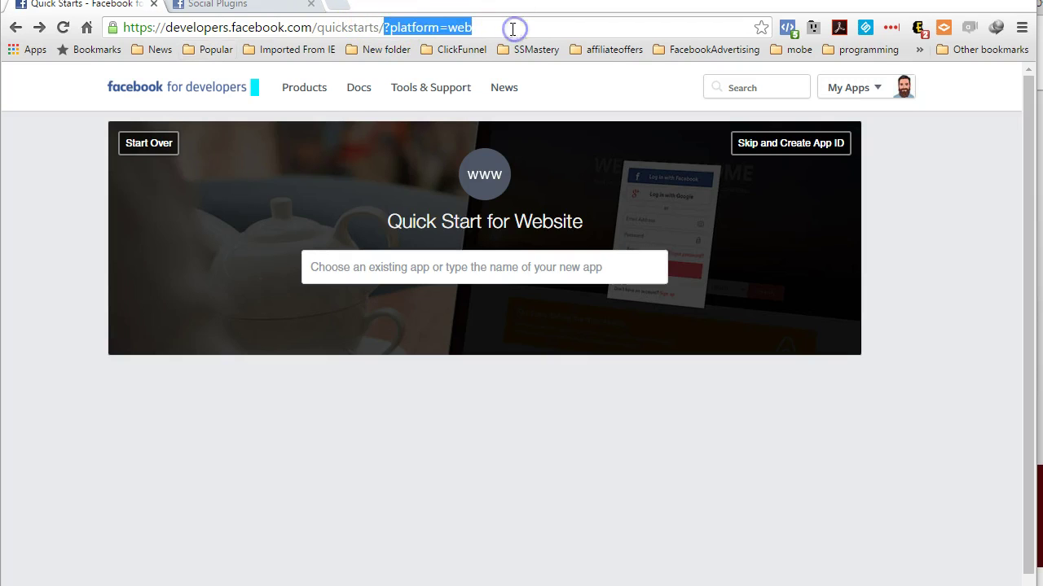
pyautogui.press('BackSpace')
pyautogui.press('Return')
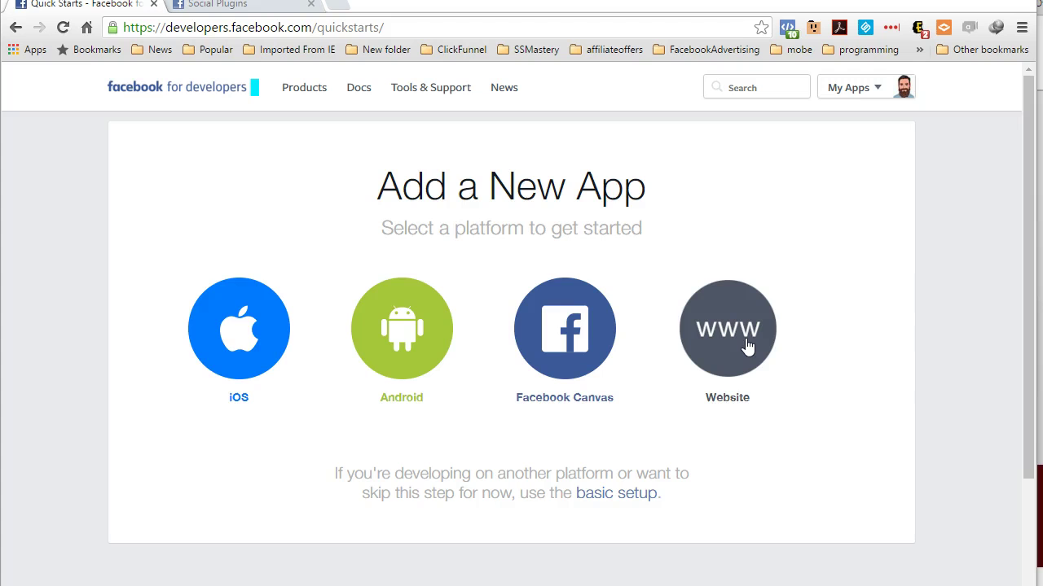
# Create a Website app ID named 'The Gurus Den' in the Apps for Pages category.
pyautogui.click(726, 318)
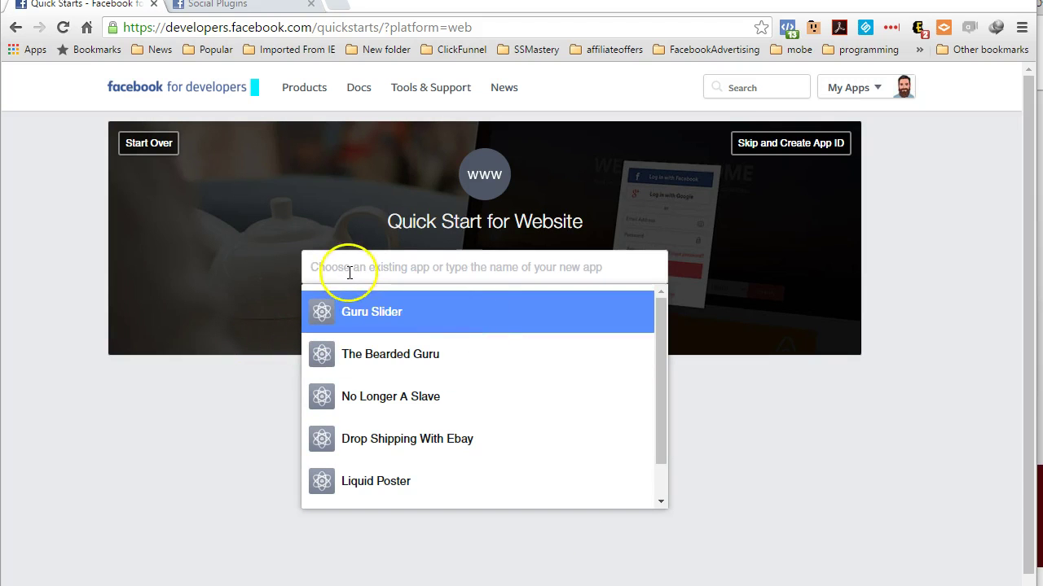
pyautogui.click(392, 270)
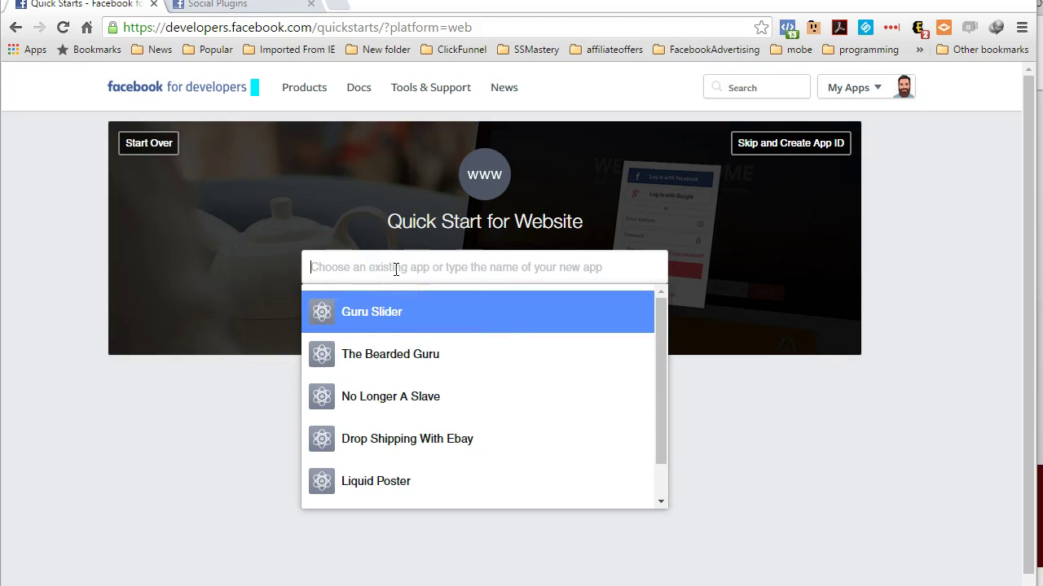
pyautogui.write('The Guru')
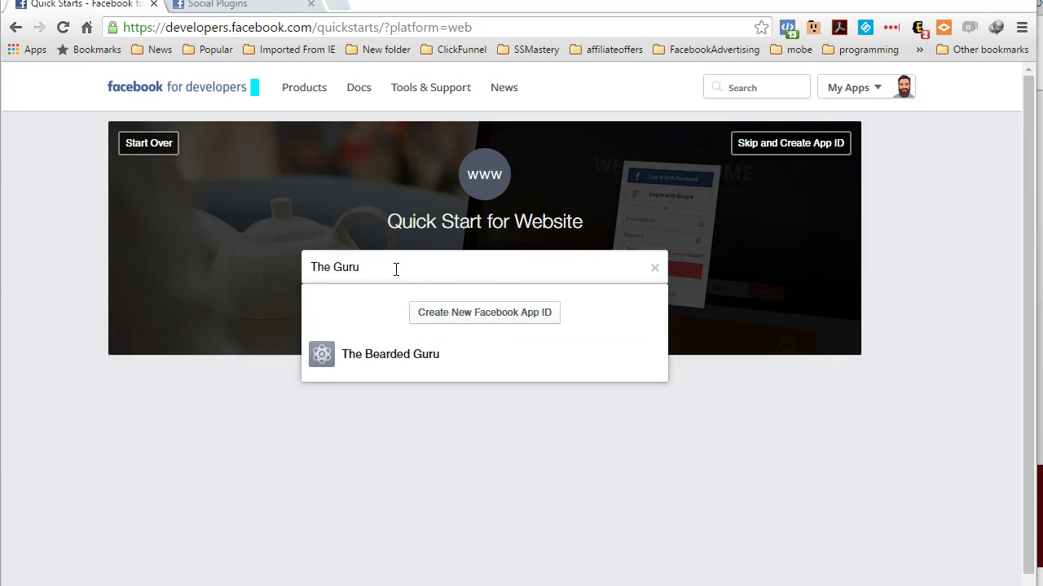
pyautogui.write('s Den')
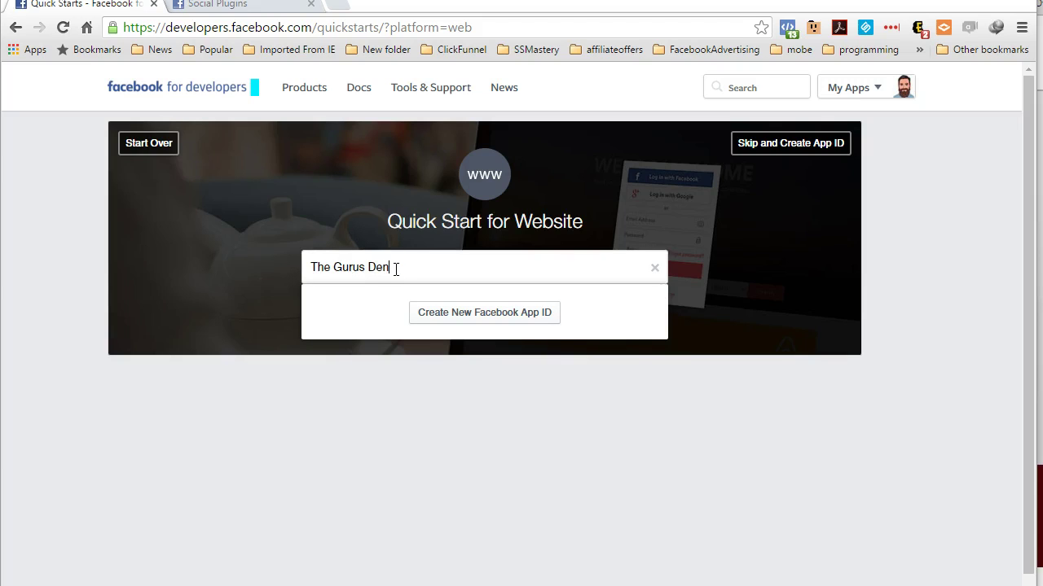
pyautogui.click(505, 318)
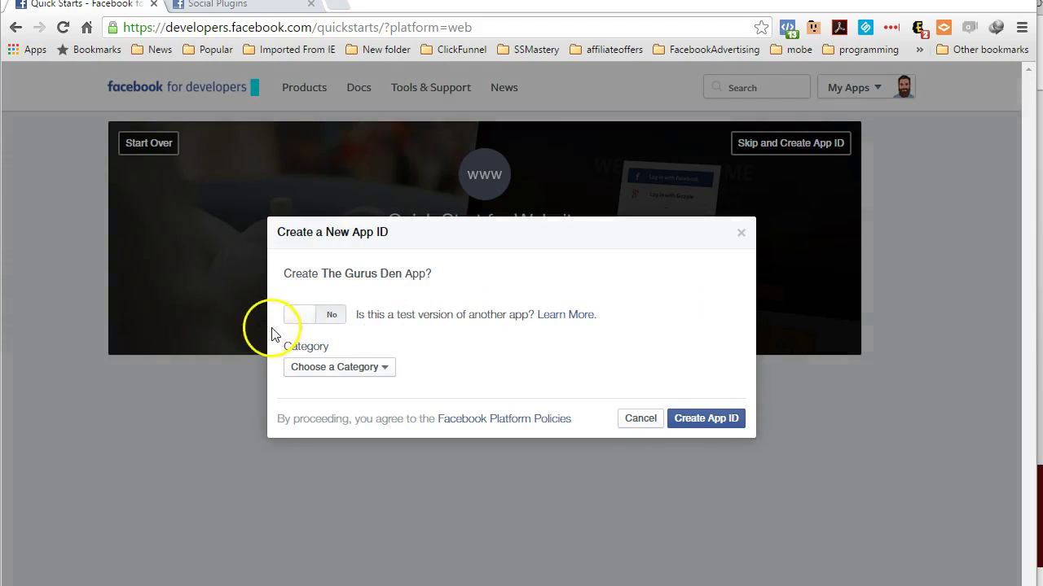
pyautogui.click(380, 367)
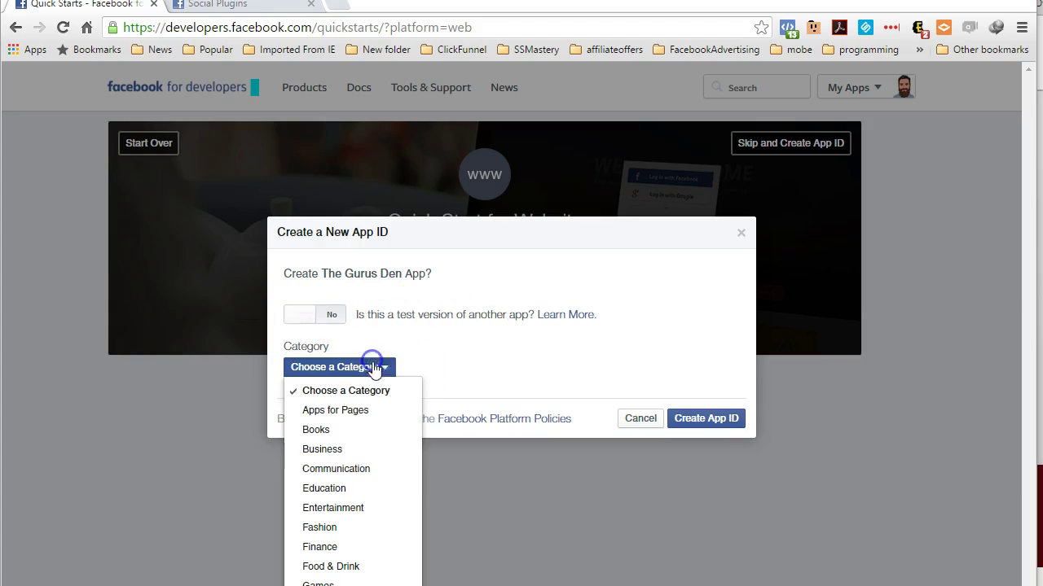
pyautogui.click(358, 413)
pyautogui.click(690, 418)
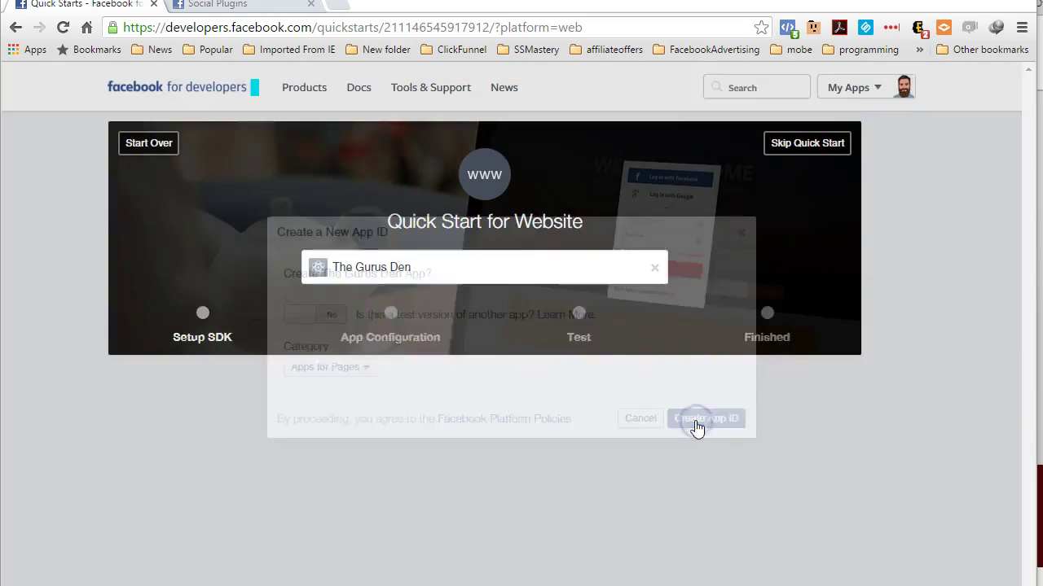
# Select the full JavaScript SDK setup script, then place the cursor in the Site URL field.
pyautogui.scroll(-3, 590, 456)
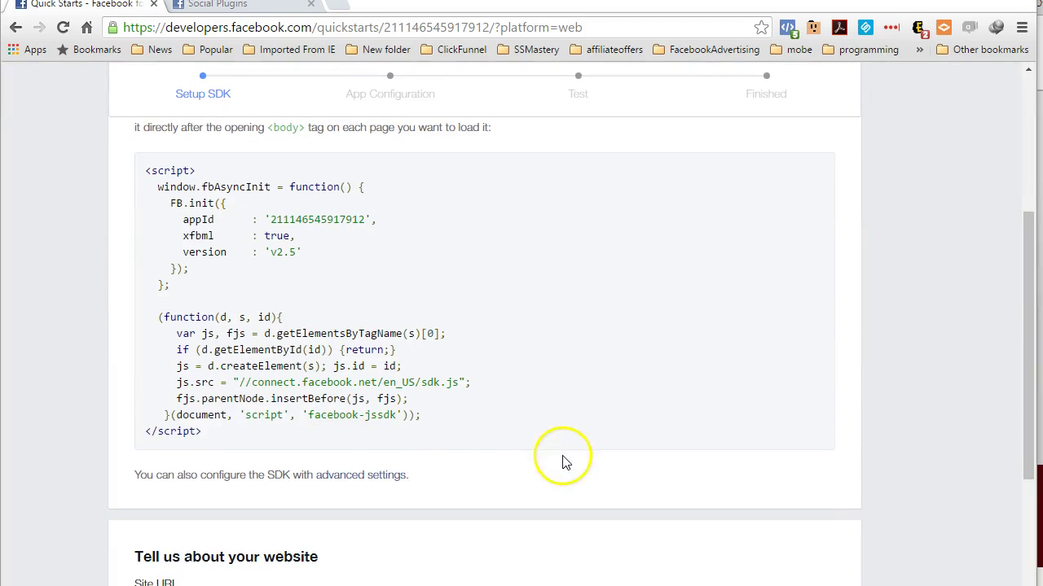
pyautogui.moveTo(216, 429); pyautogui.dragTo(86, 155)
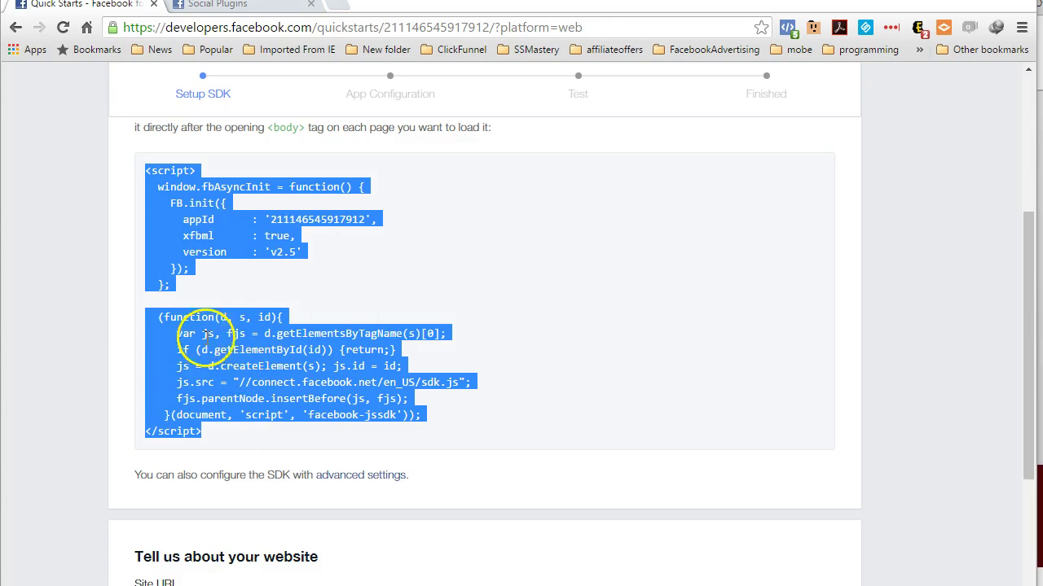
pyautogui.scroll(-5, 326, 294)
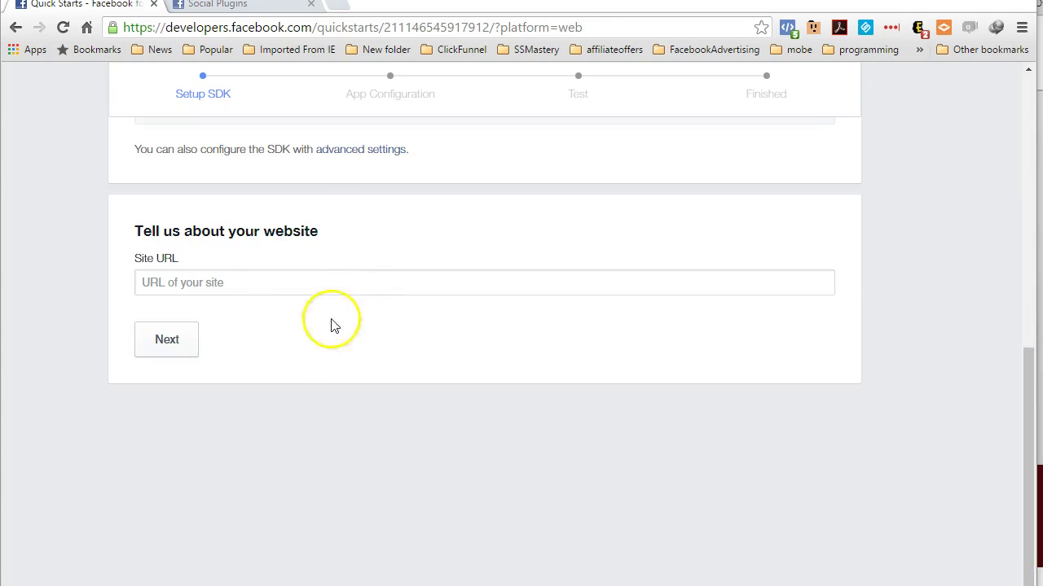
pyautogui.click(179, 283)
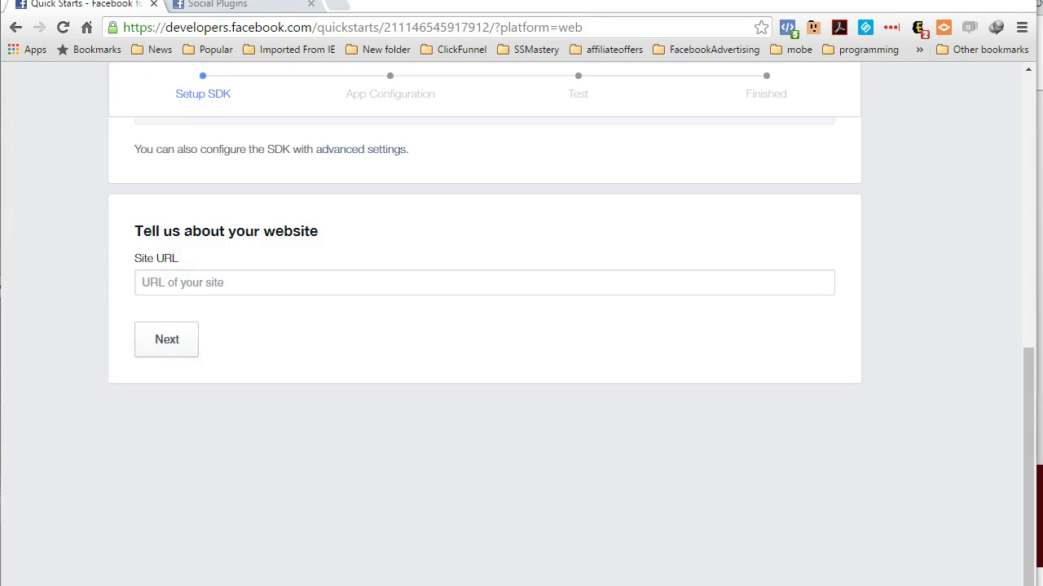
# Copy The Bearded Guru Facebook page's web address from the address bar.
pyautogui.moveTo(0, 41); pyautogui.dragTo(749, 0)
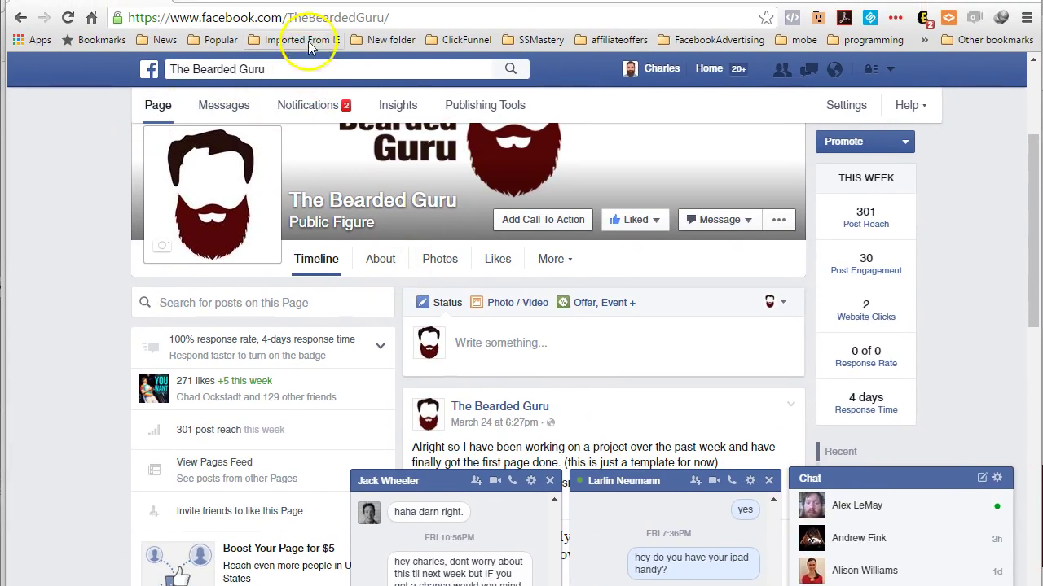
pyautogui.click(280, 17)
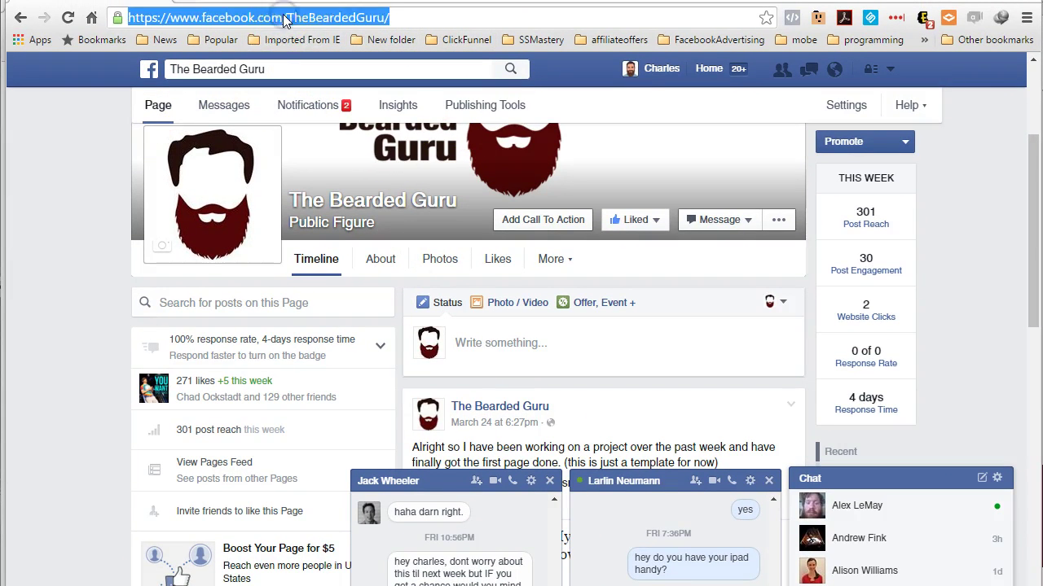
pyautogui.rightClick(279, 17)
pyautogui.click(341, 76)
pyautogui.rightClick(308, 18)
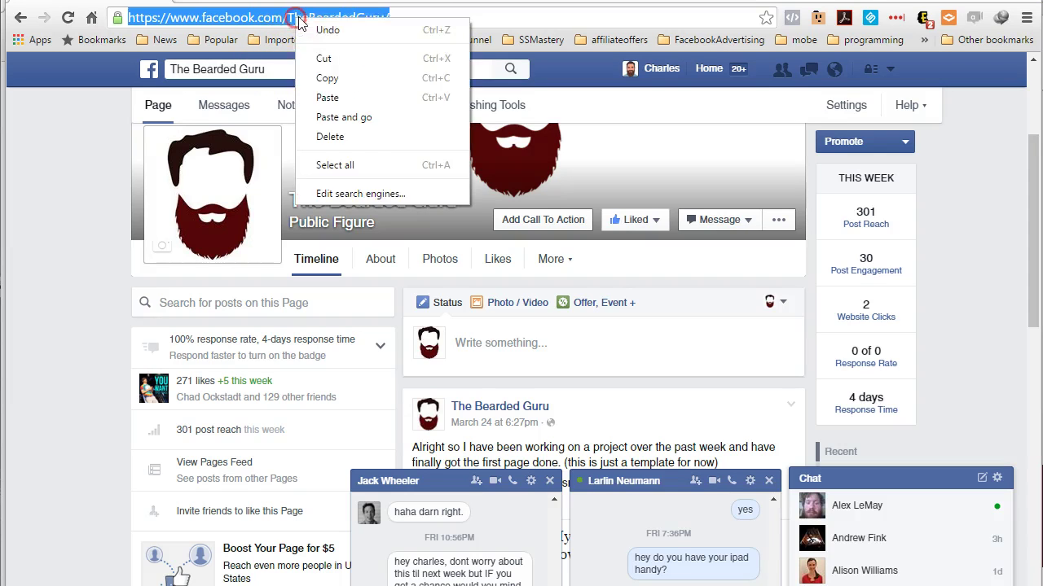
pyautogui.click(334, 75)
# Paste the copied Facebook page address into Site URL and submit it.
pyautogui.press('super+Down')
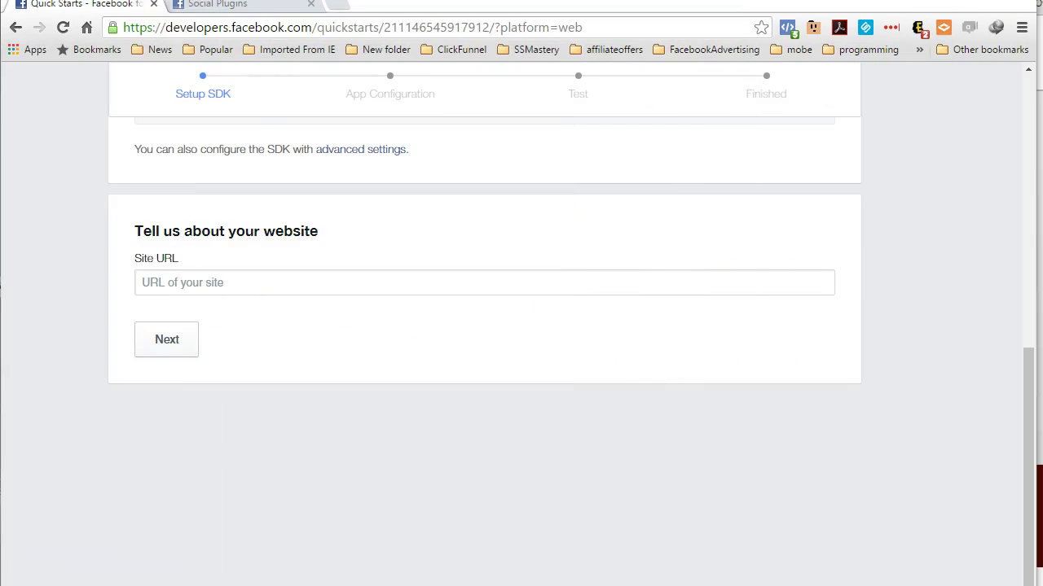
pyautogui.click(184, 278)
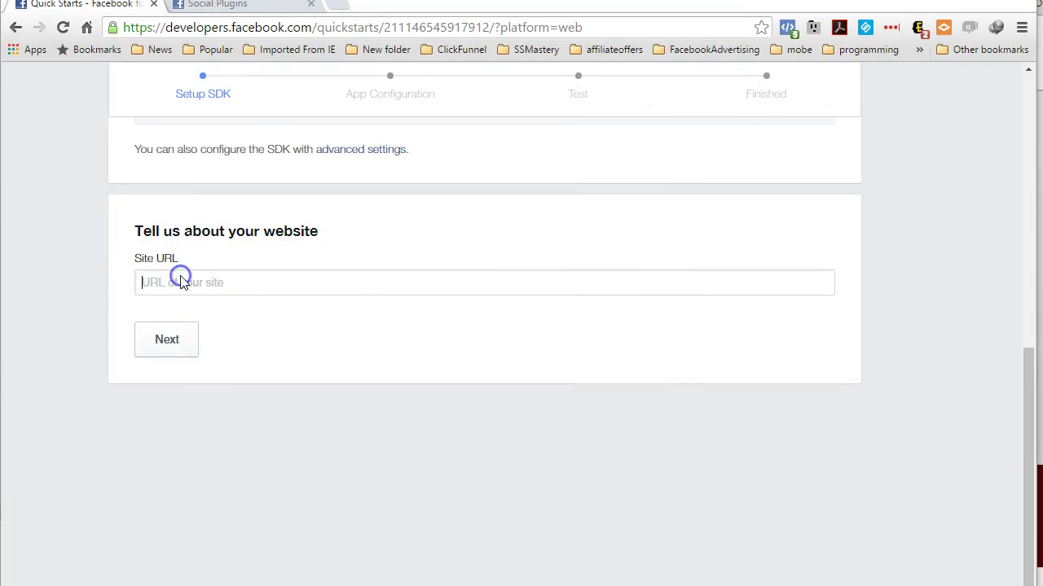
pyautogui.hotkey('ctrl', 'v')
pyautogui.click(159, 336)
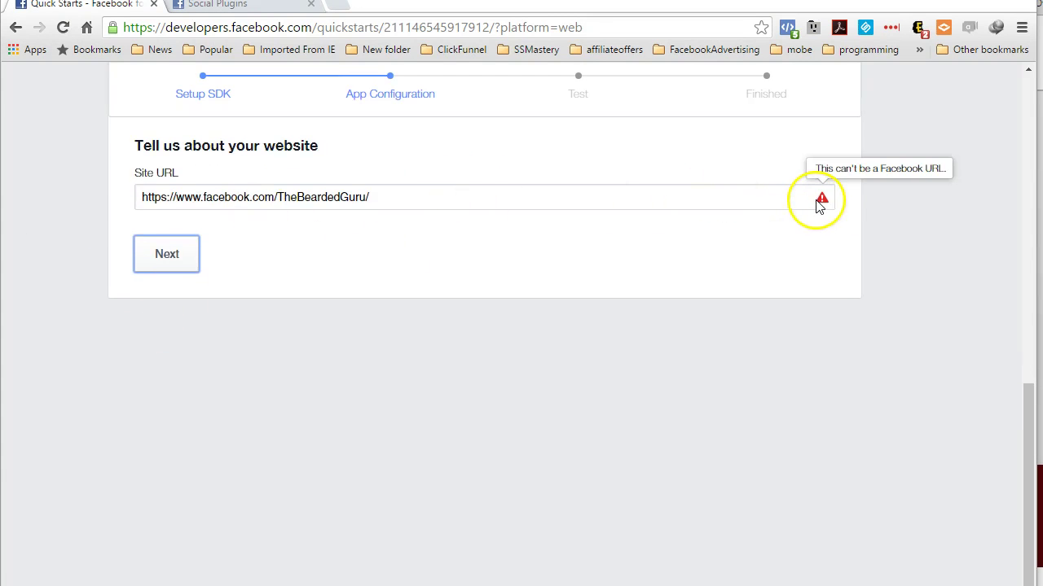
pyautogui.click(419, 209)
pyautogui.moveTo(420, 209); pyautogui.dragTo(93, 188)
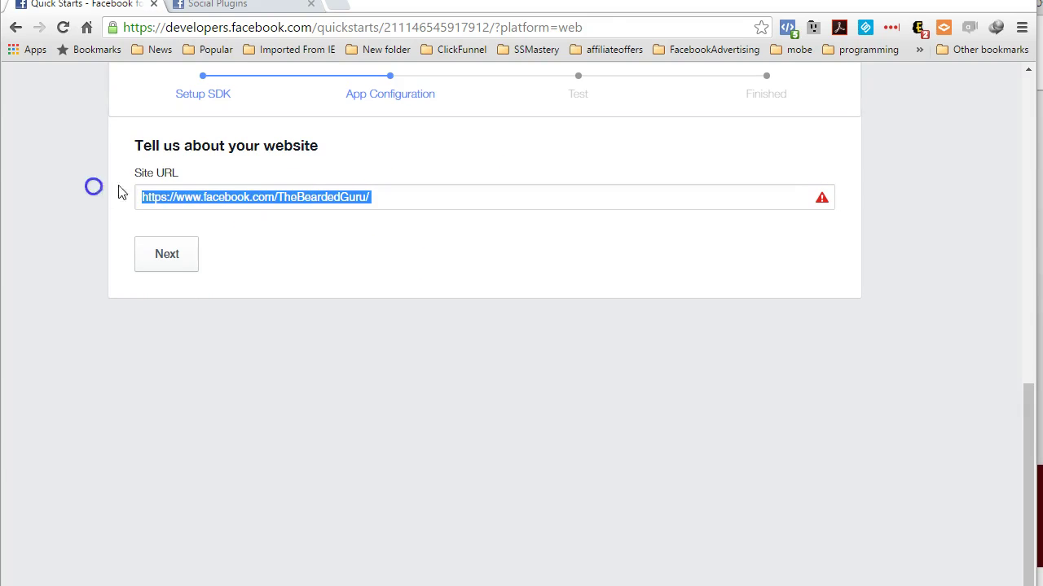
pyautogui.tripleClick(296, 202)
pyautogui.write('https://')
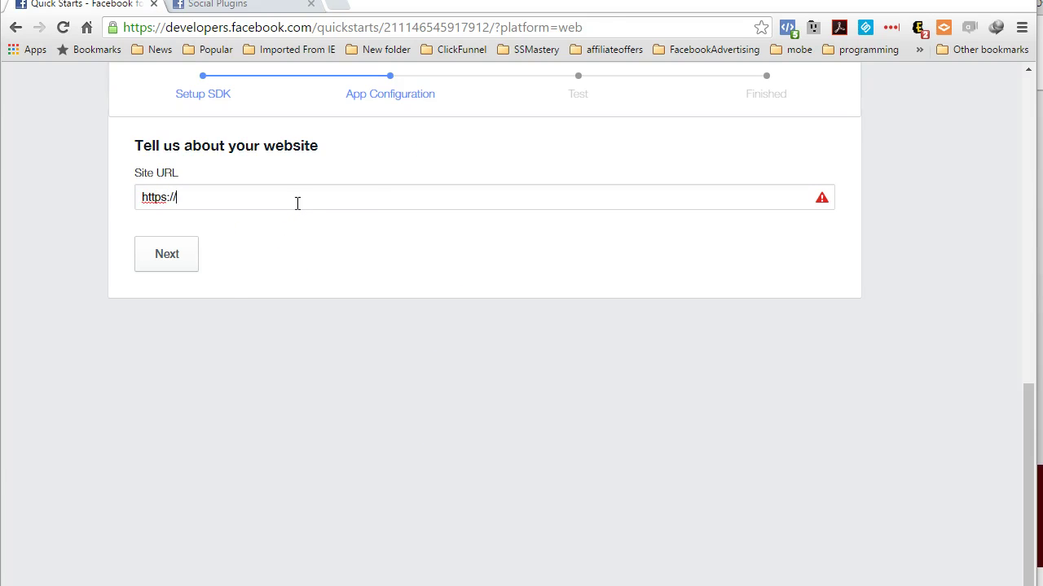
pyautogui.write('thebeardedguru.com')
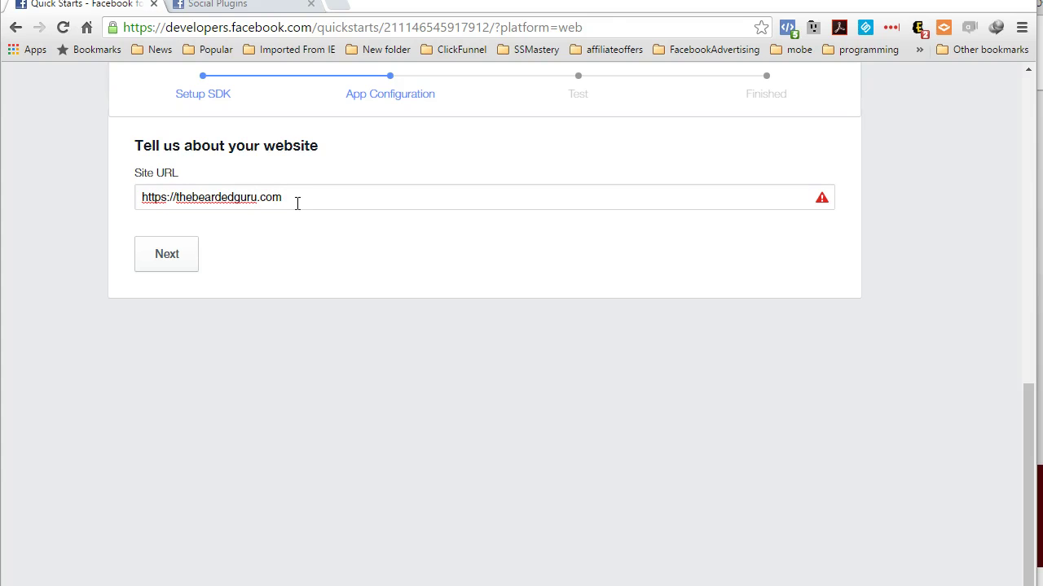
pyautogui.click(168, 191)
# Add the missing colon to the Site URL, submit it, and select the fb-like code snippet.
pyautogui.write(':')
pyautogui.click(163, 267)
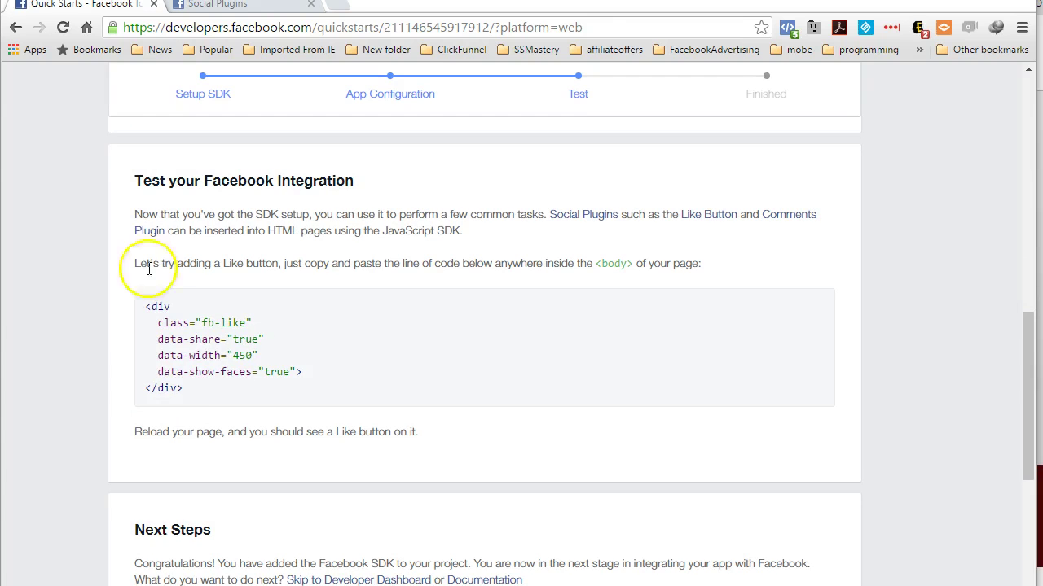
pyautogui.moveTo(186, 389); pyautogui.dragTo(136, 286)
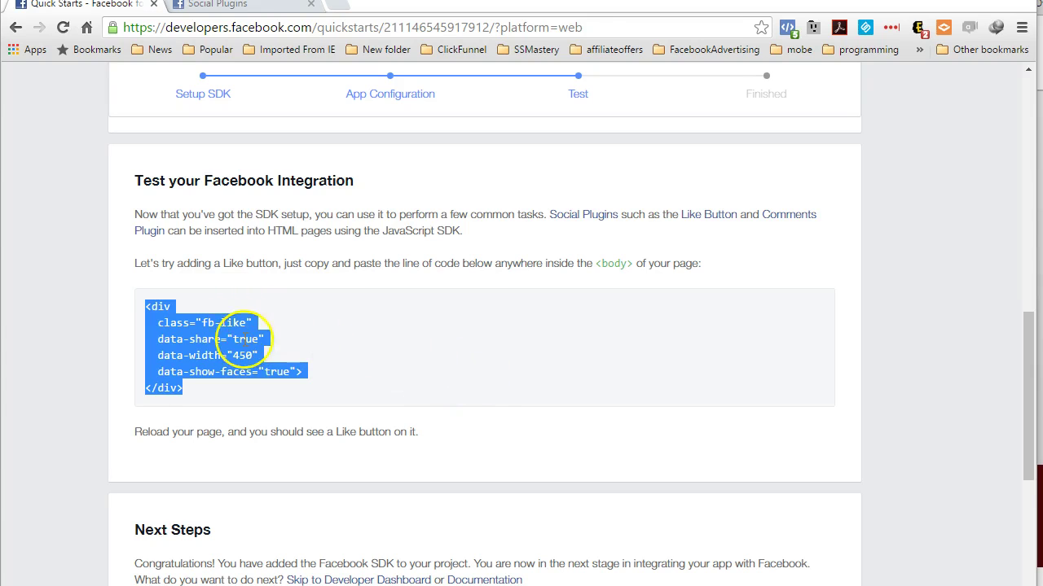
pyautogui.scroll(-2, 350, 328)
pyautogui.scroll(-2, 351, 326)
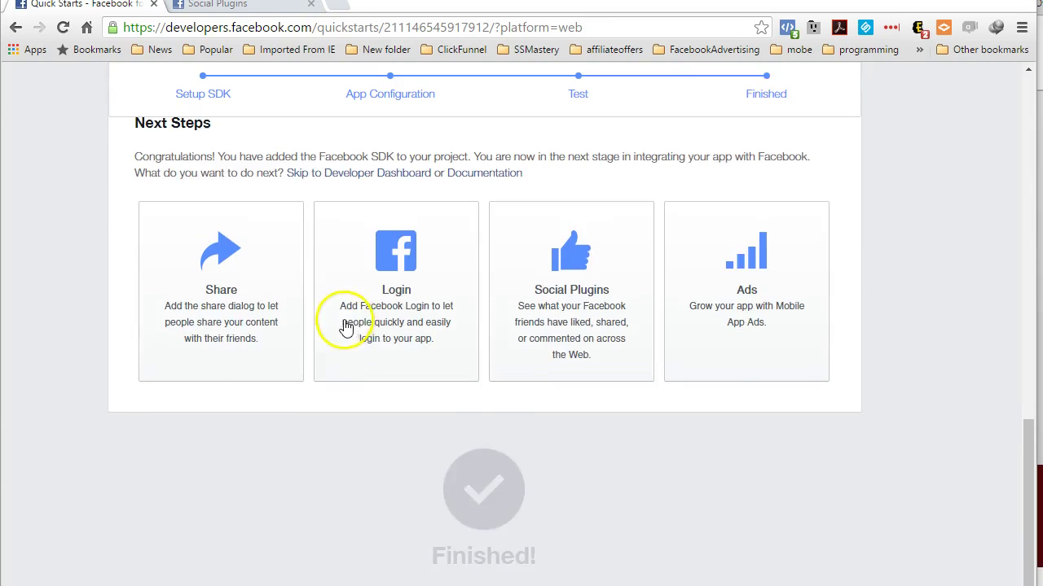
pyautogui.scroll(1, 245, 375)
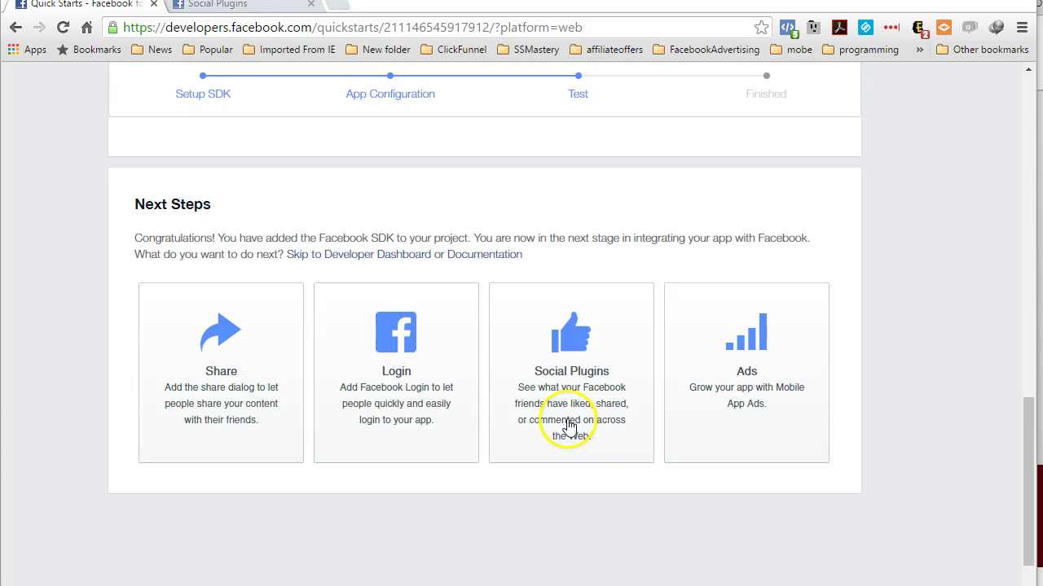
# Open the Like Button for the Web configurator via Social Plugins and select its URL to Like text.
pyautogui.click(576, 388)
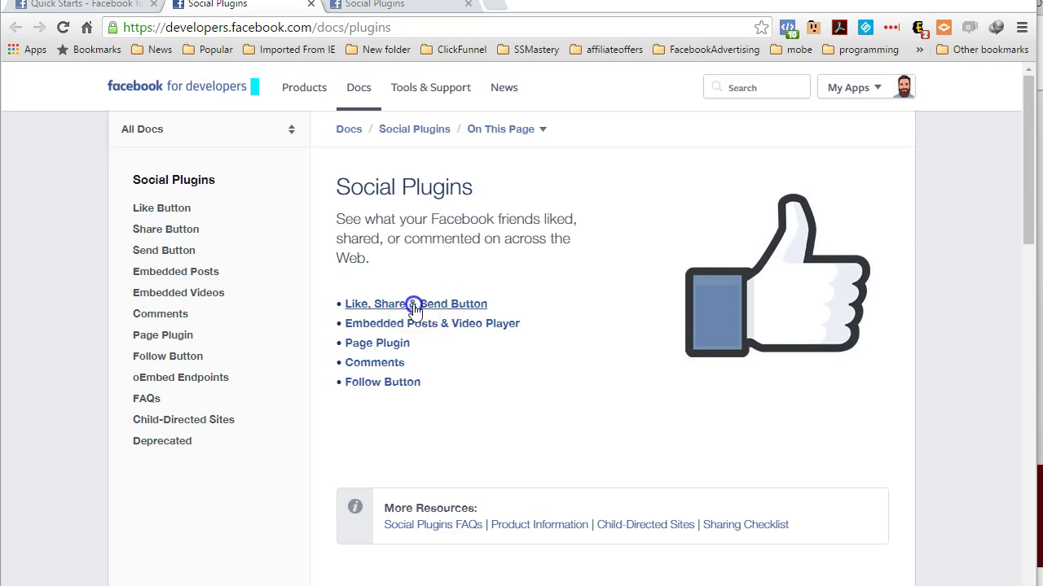
pyautogui.click(414, 305)
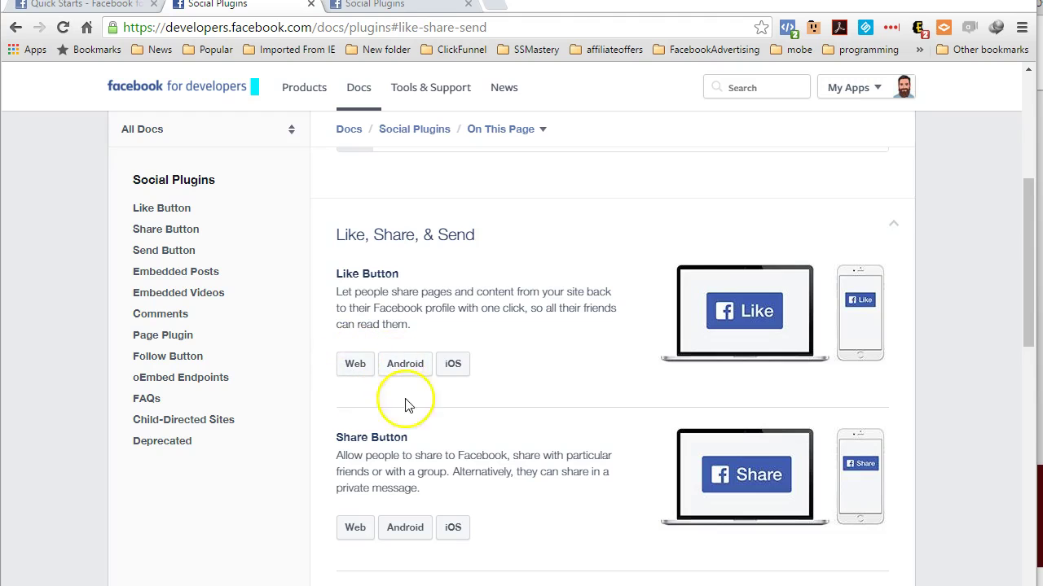
pyautogui.click(356, 364)
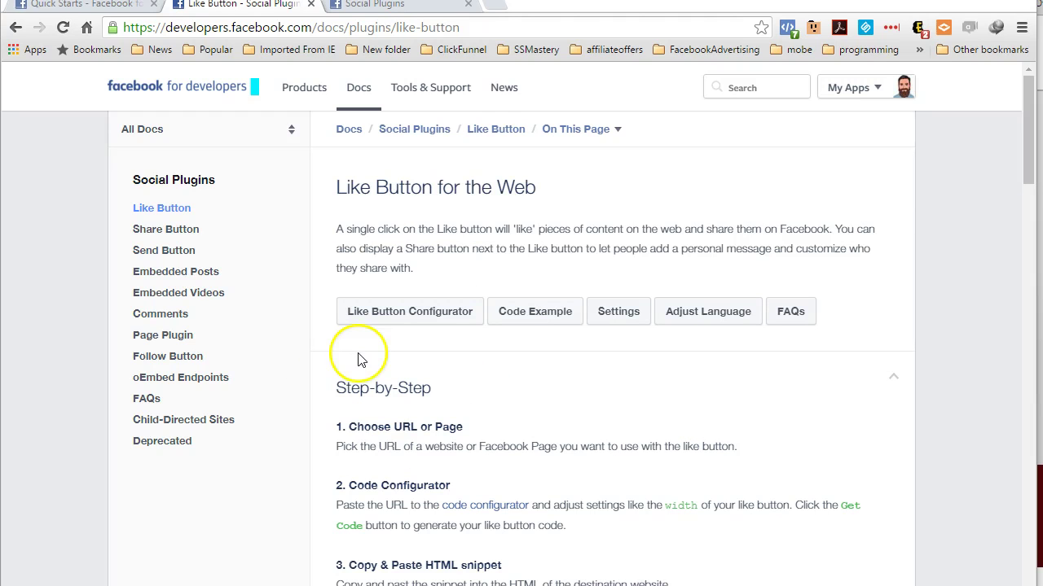
pyautogui.scroll(-3, 360, 360)
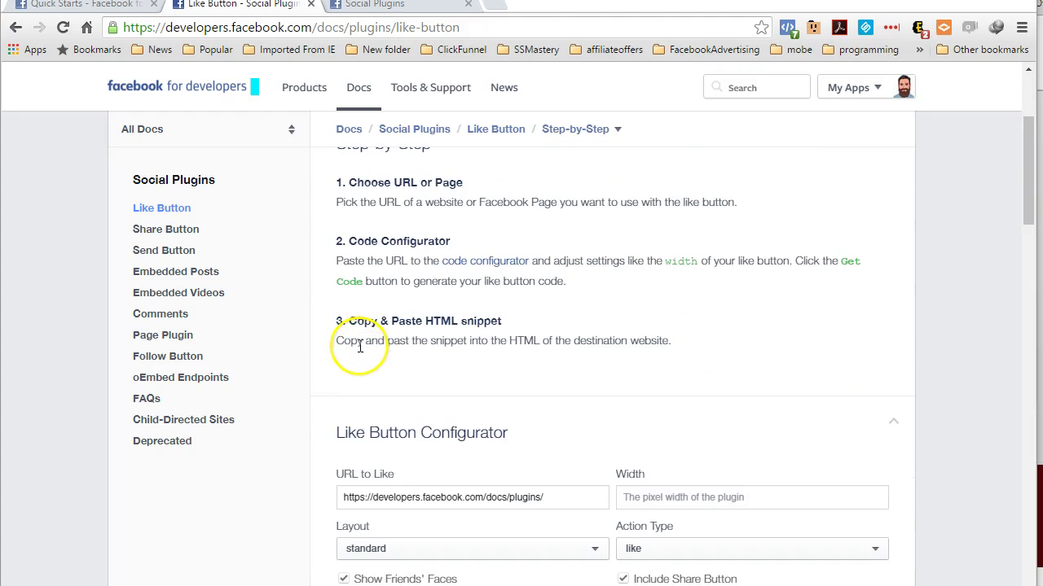
pyautogui.scroll(-2, 361, 358)
pyautogui.click(403, 332)
pyautogui.tripleClick(403, 332)
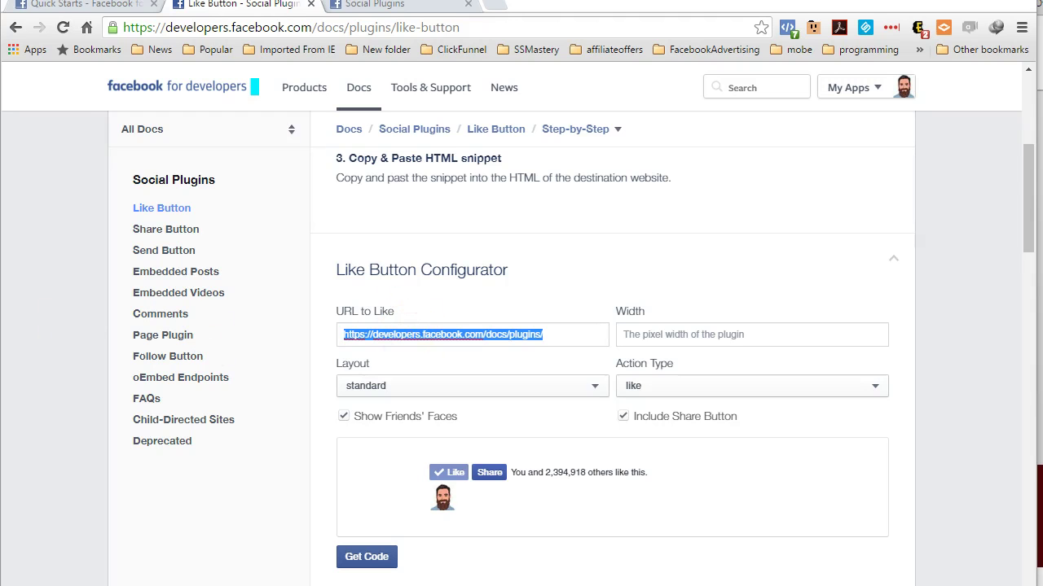
pyautogui.hotkey('alt', 'Tab')
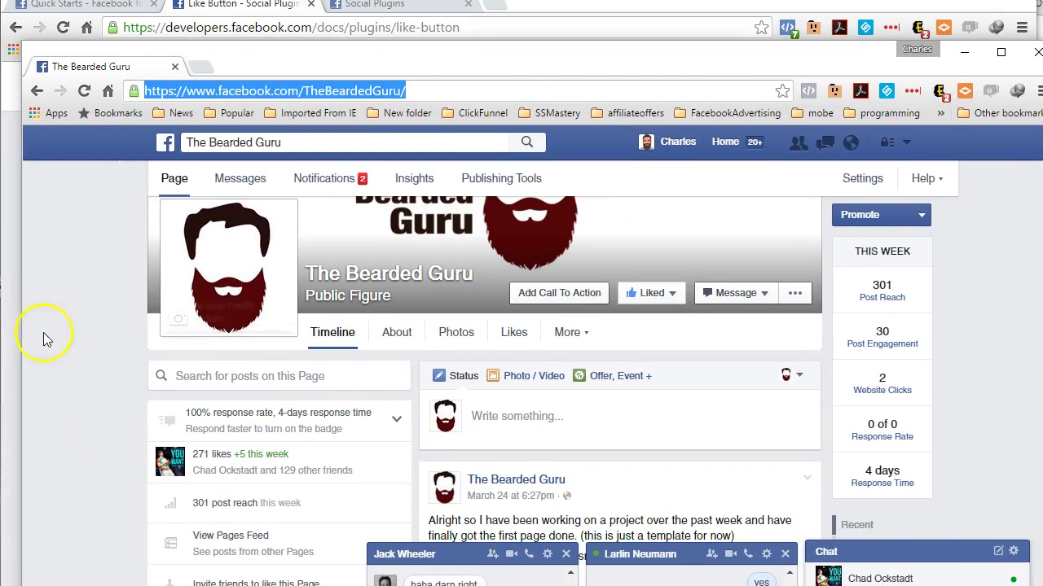
# Close both open Facebook chat boxes.
pyautogui.click(79, 319)
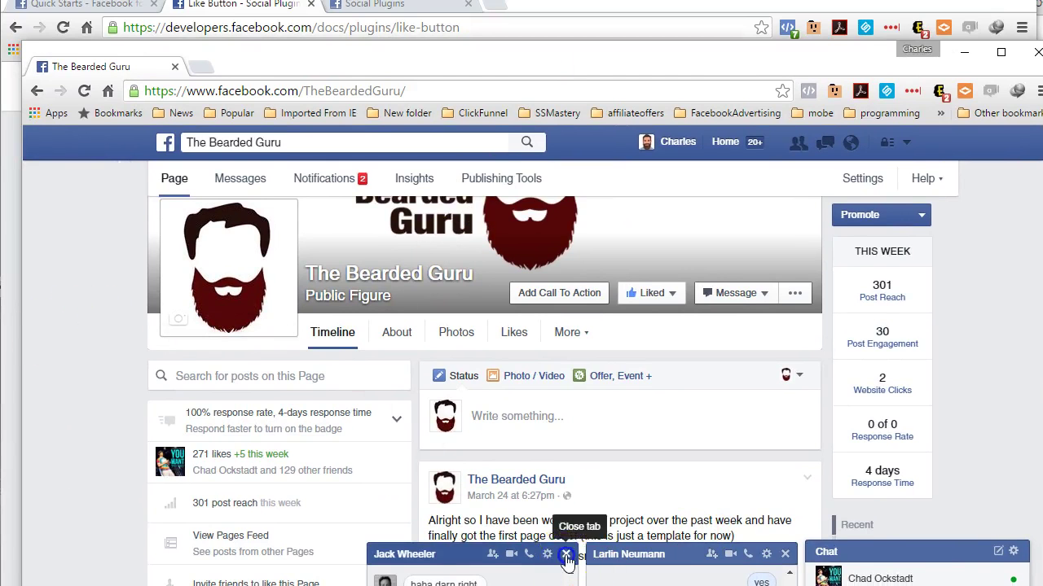
pyautogui.click(448, 554)
pyautogui.click(784, 555)
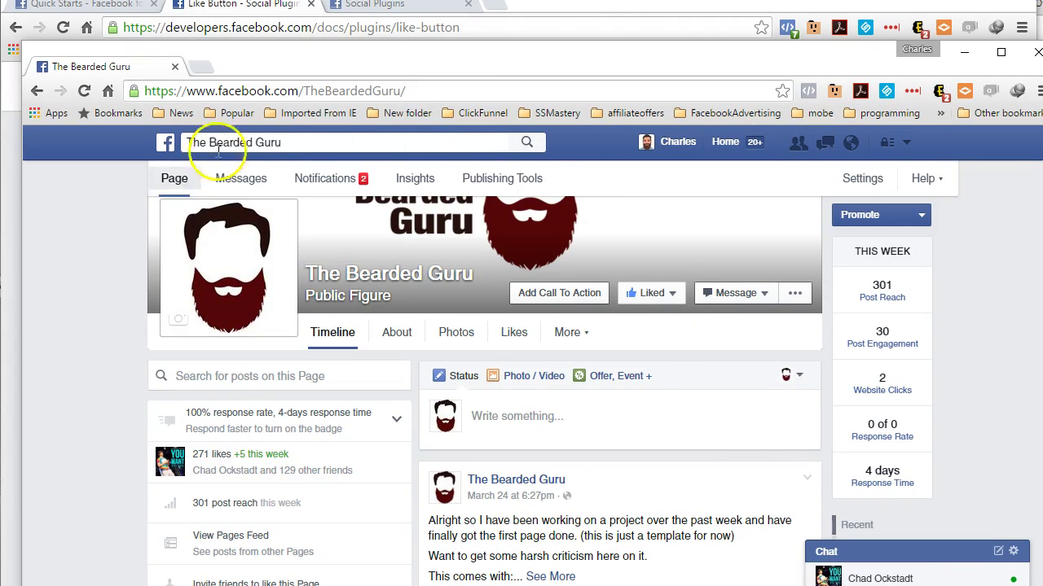
# Copy The Bearded Guru page address and minimise the Facebook window.
pyautogui.click(305, 90)
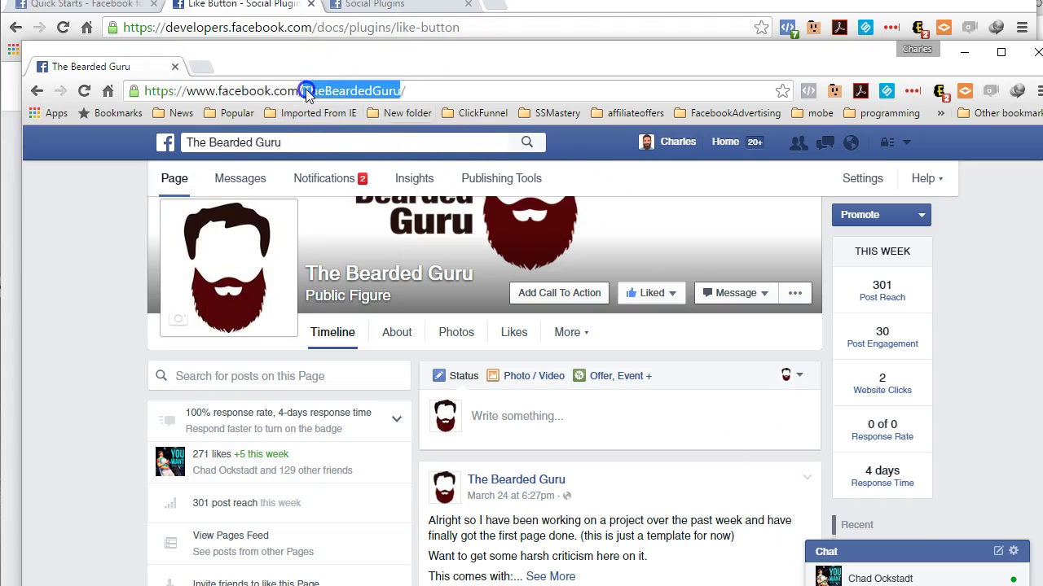
pyautogui.rightClick(305, 90)
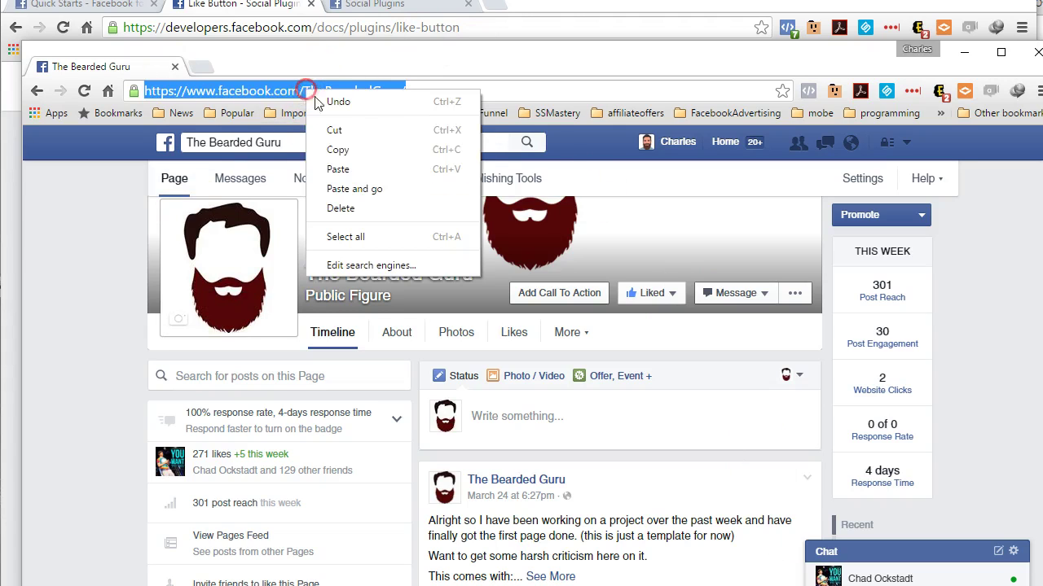
pyautogui.click(370, 149)
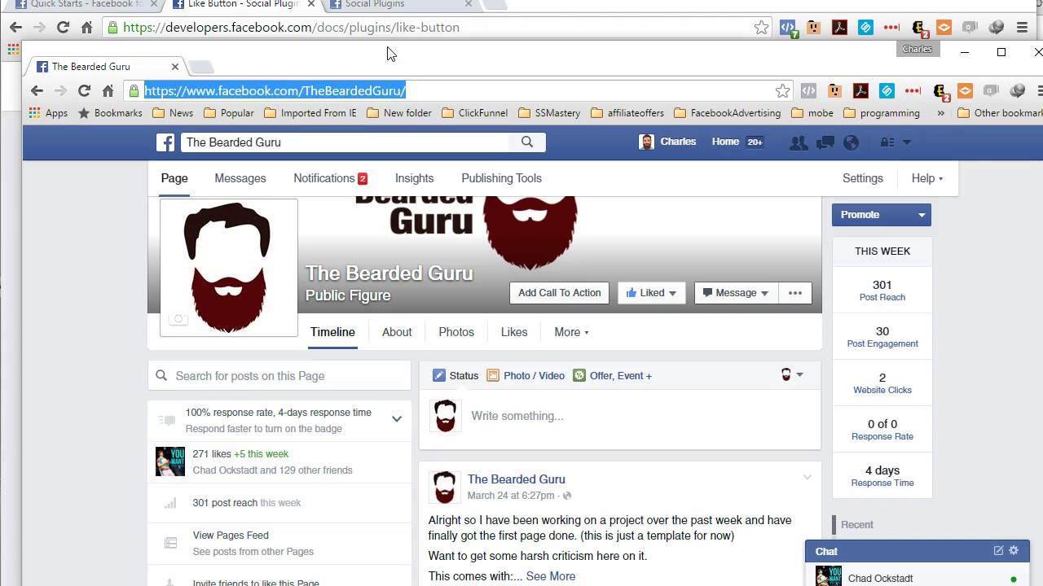
pyautogui.rightClick(312, 88)
pyautogui.click(379, 146)
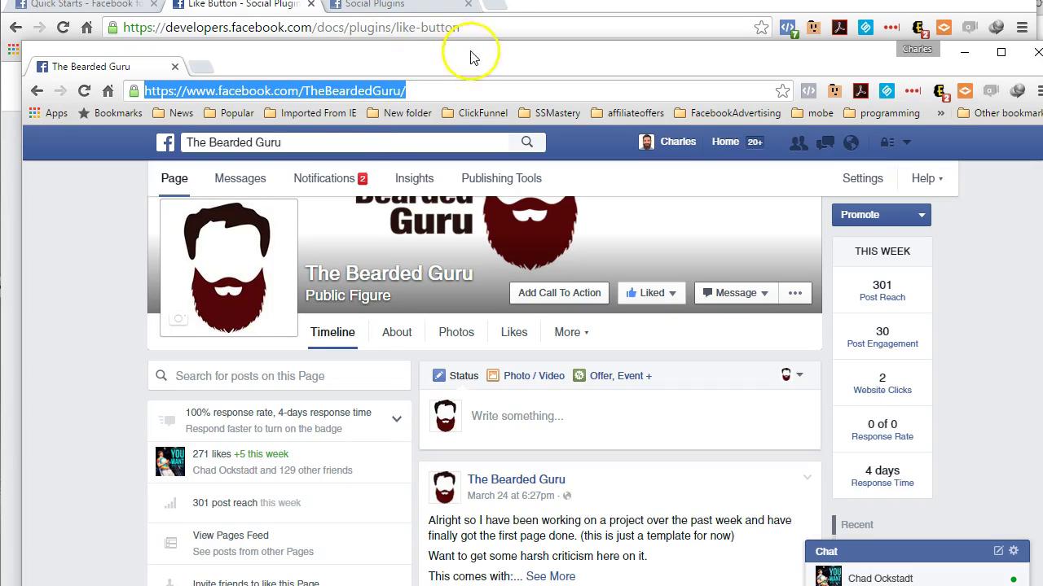
pyautogui.moveTo(481, 63); pyautogui.dragTo(0, 137)
pyautogui.press('super+Down')
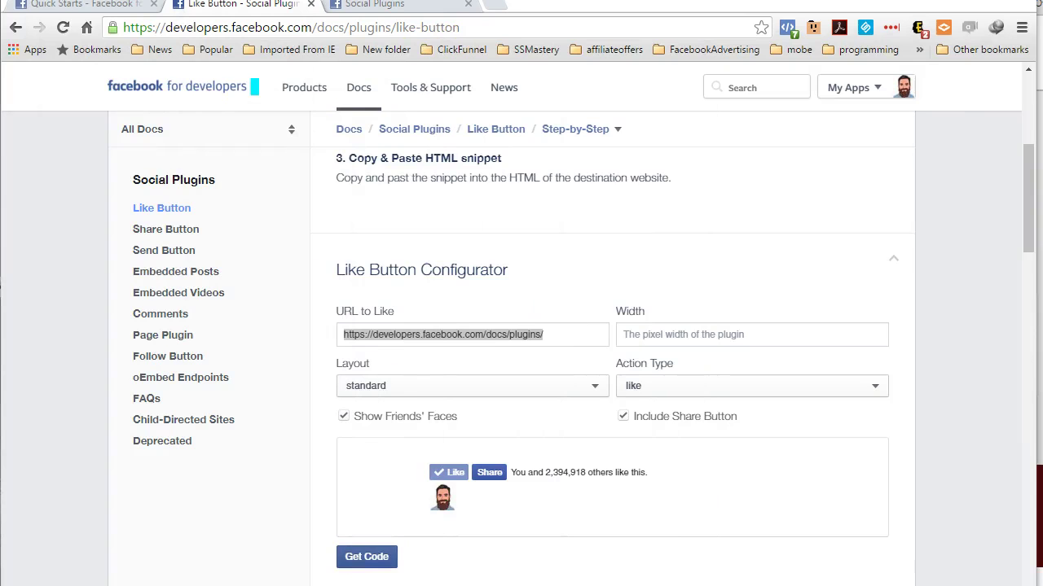
# Paste The Bearded Guru page address into URL to Like and set Width to 200.
pyautogui.tripleClick(475, 335)
pyautogui.rightClick(474, 340)
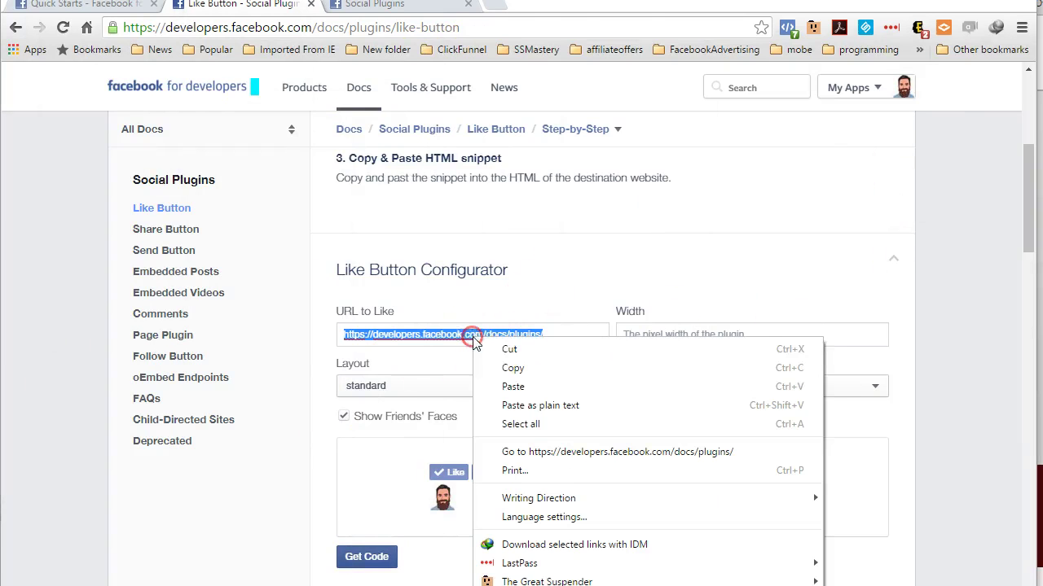
pyautogui.click(513, 386)
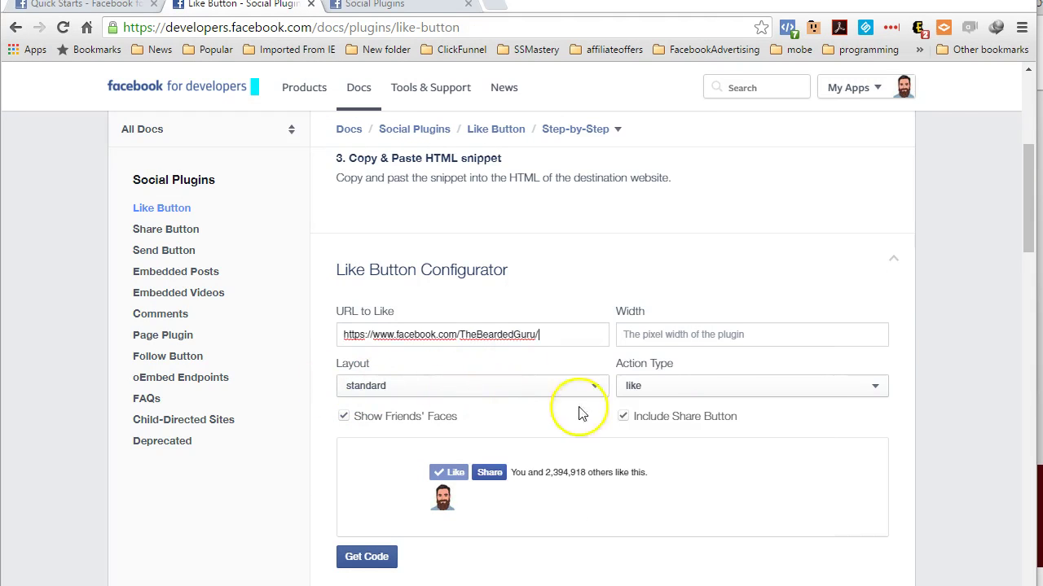
pyautogui.click(652, 335)
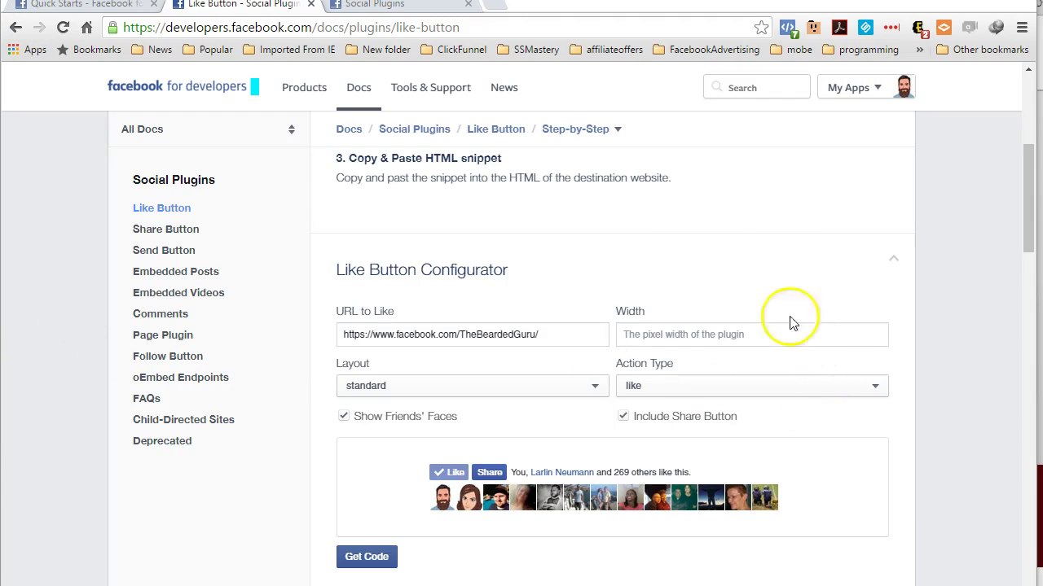
pyautogui.click(677, 333)
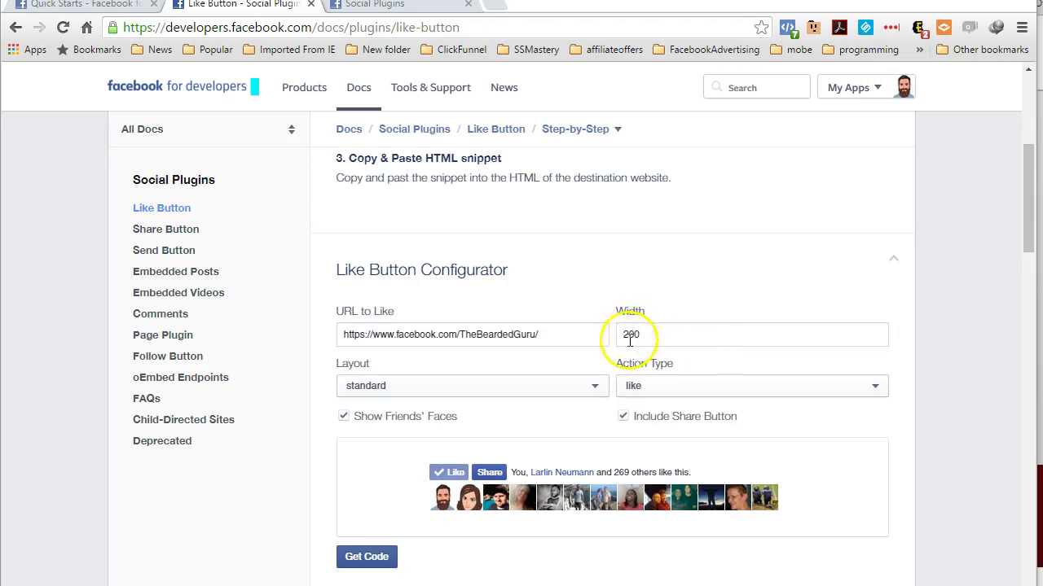
pyautogui.doubleClick(656, 333)
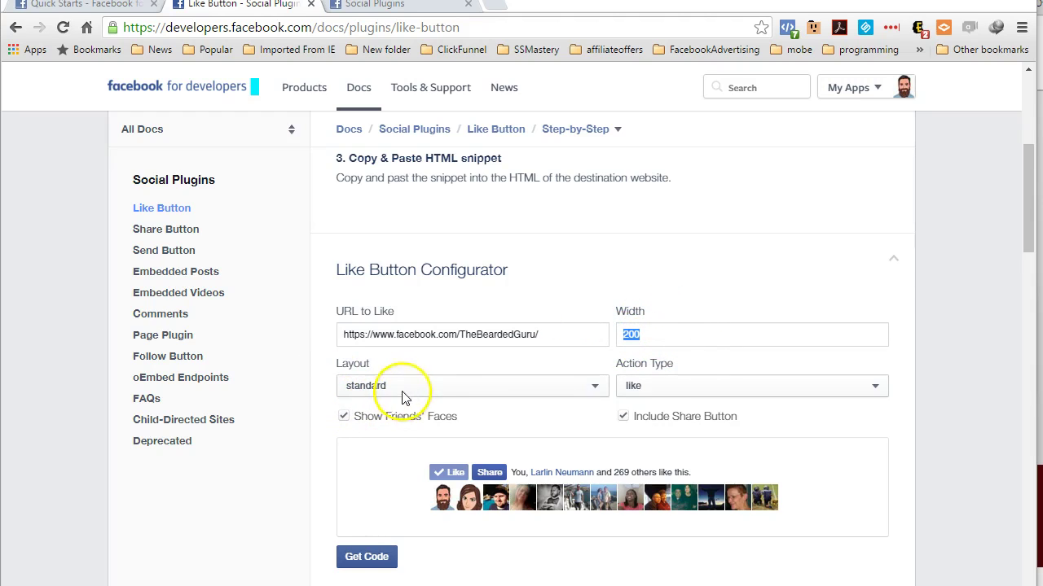
pyautogui.click(533, 387)
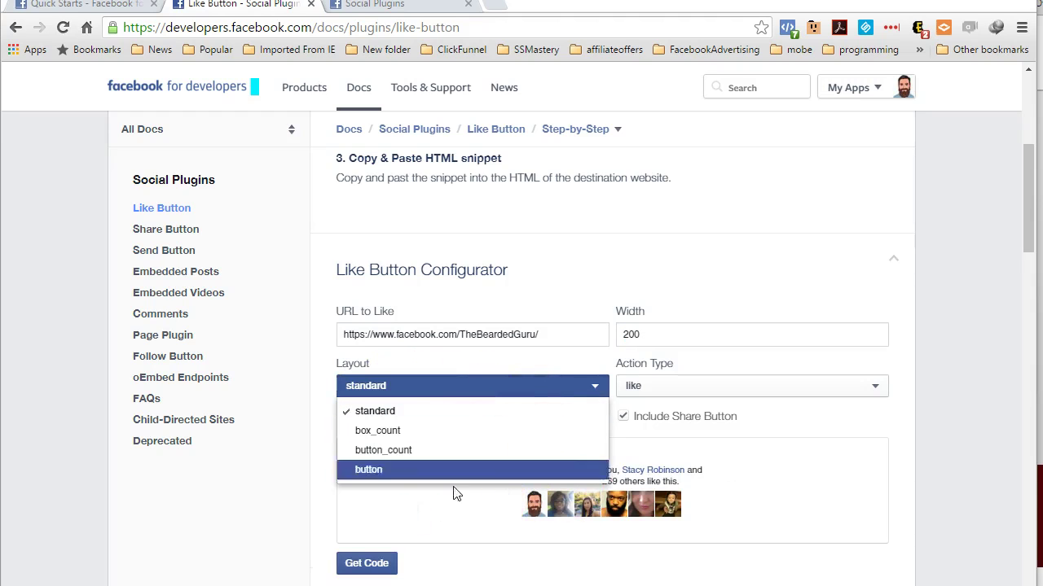
pyautogui.click(459, 385)
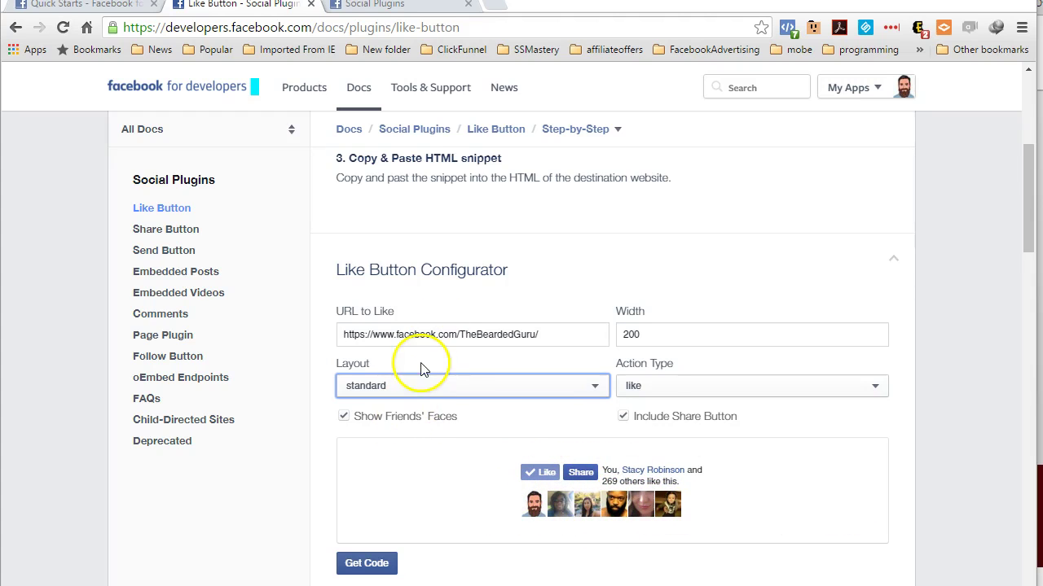
pyautogui.click(445, 388)
pyautogui.click(416, 430)
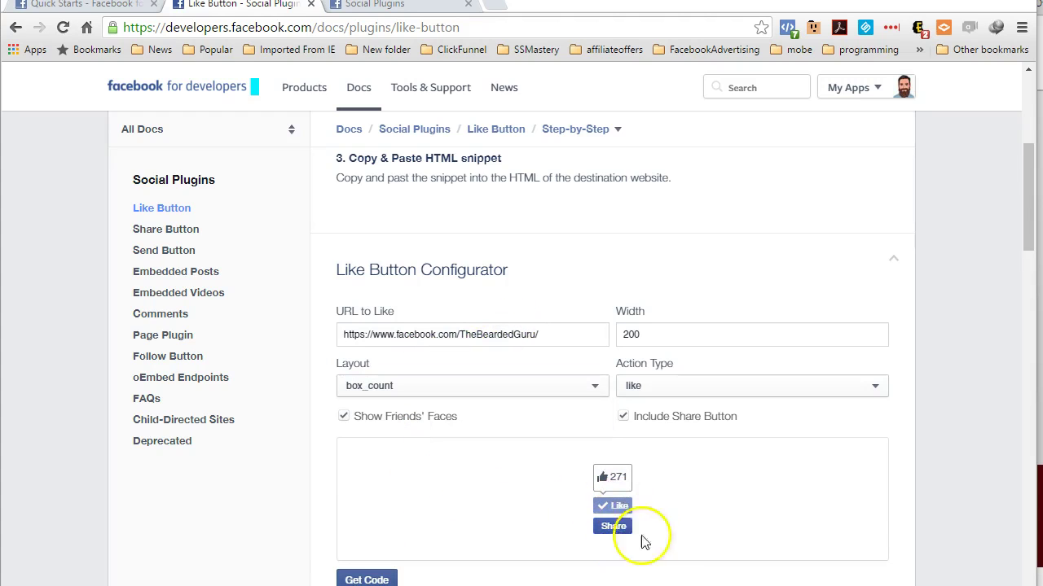
pyautogui.click(592, 389)
pyautogui.click(444, 453)
pyautogui.click(587, 479)
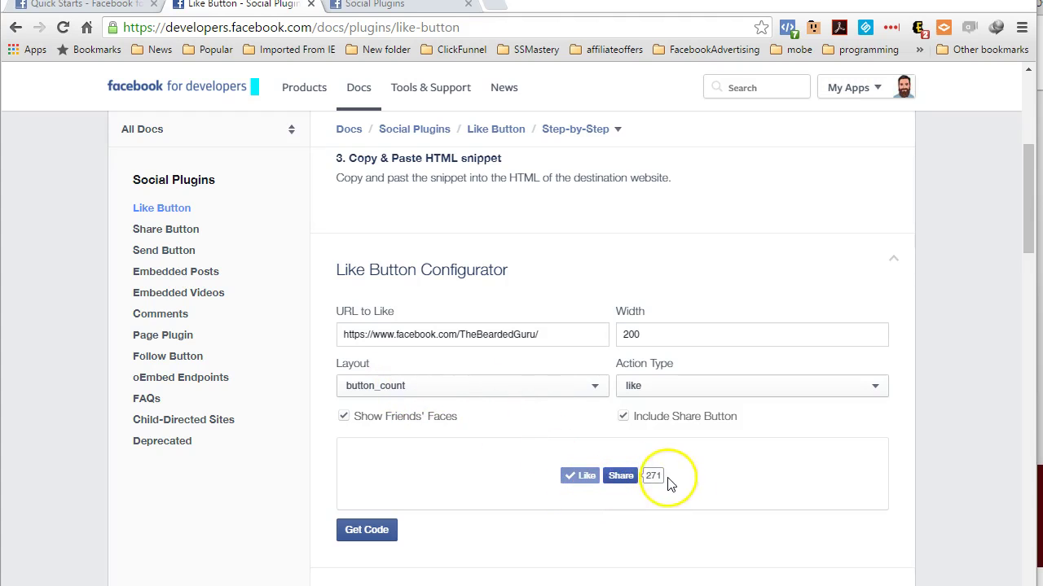
pyautogui.click(585, 385)
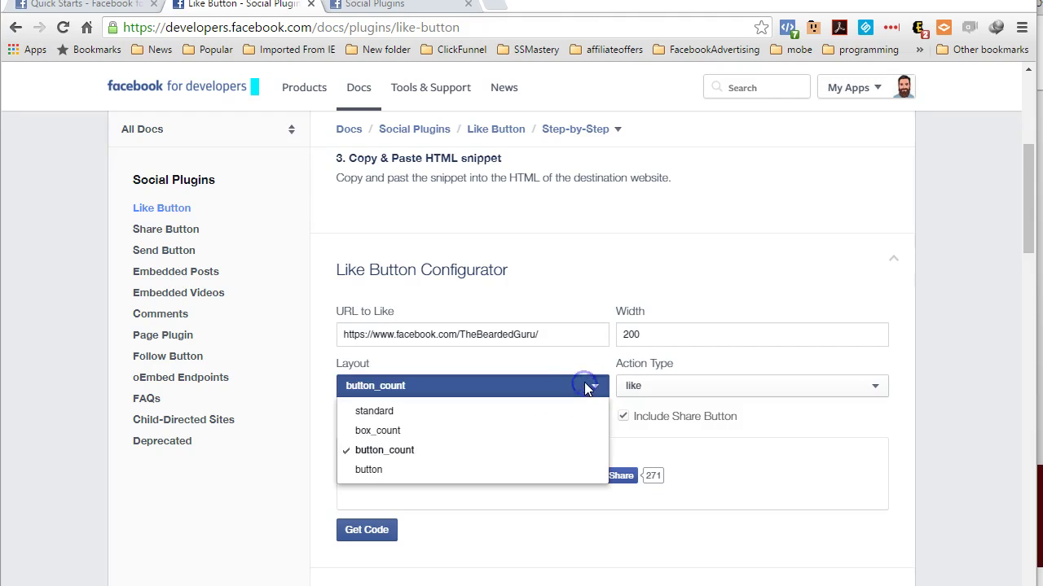
pyautogui.click(403, 469)
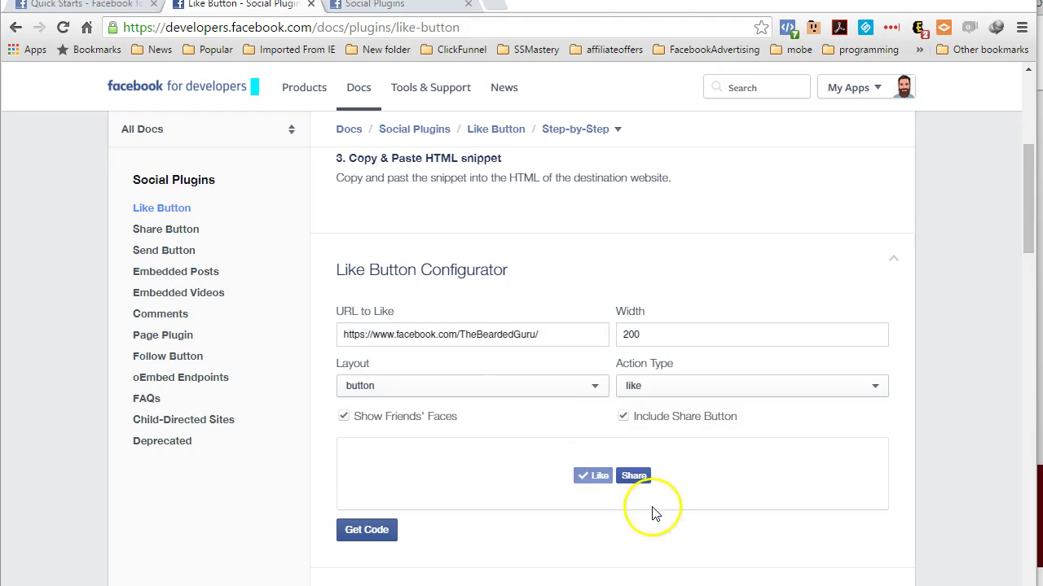
pyautogui.click(585, 386)
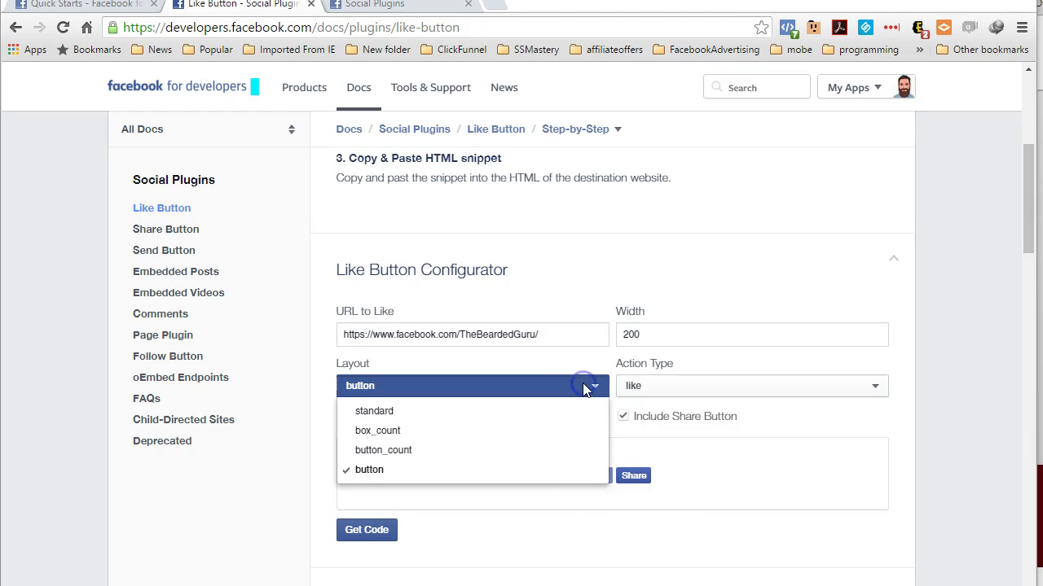
pyautogui.click(533, 412)
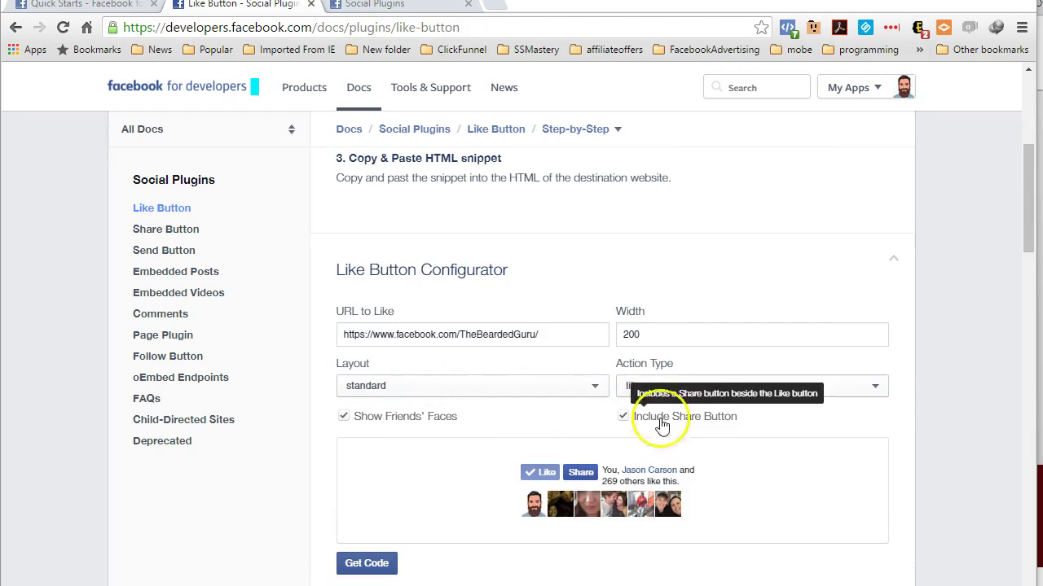
# Try switching the Like button's action type between recommend and like.
pyautogui.click(691, 385)
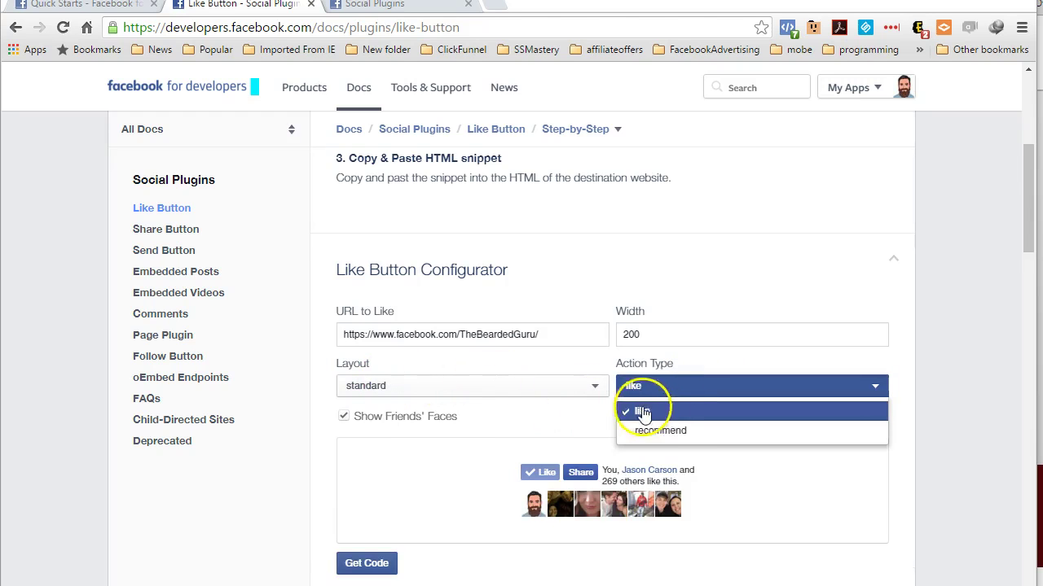
pyautogui.click(664, 432)
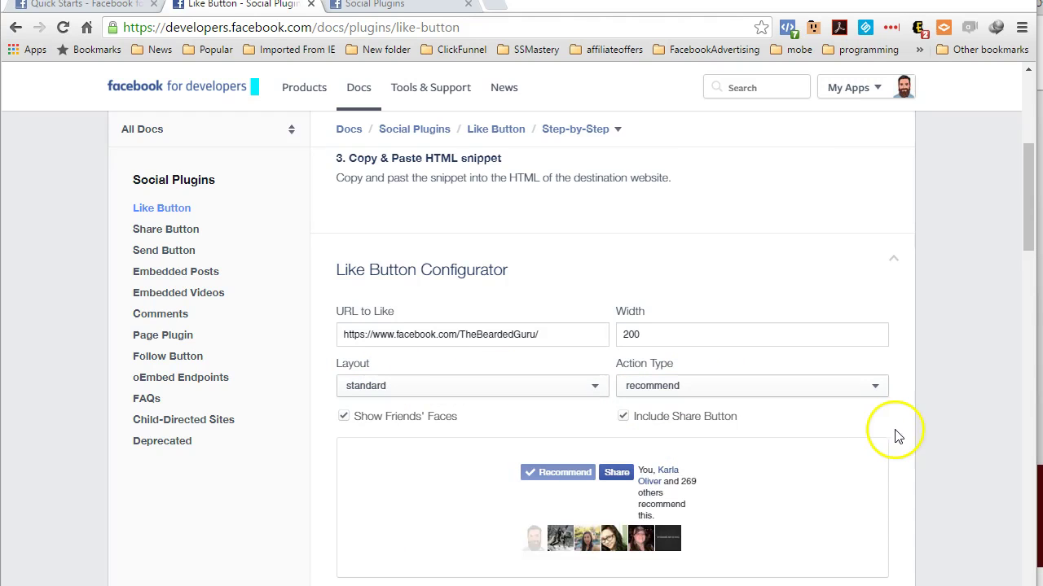
pyautogui.click(688, 391)
pyautogui.click(678, 411)
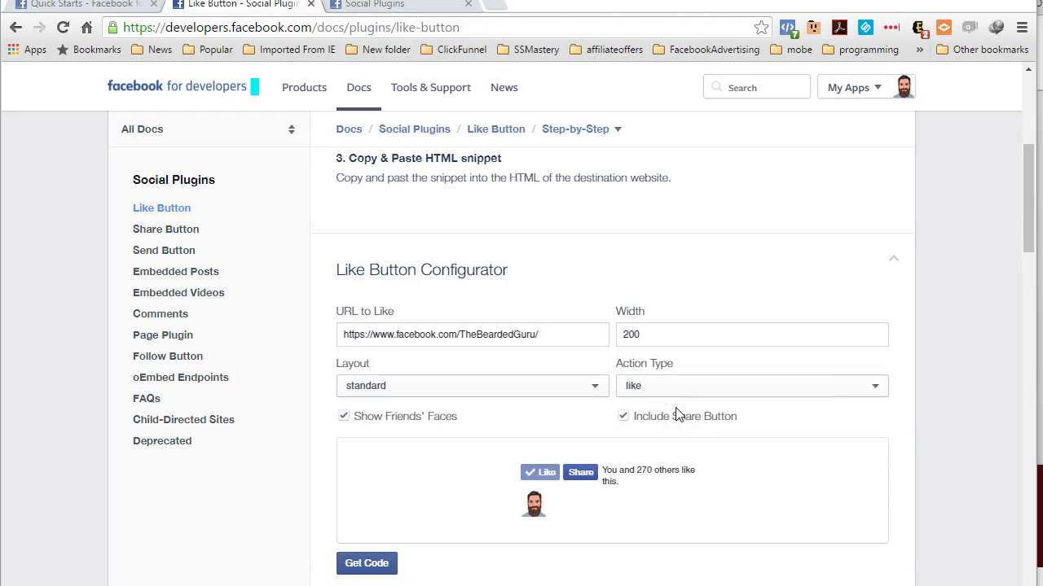
pyautogui.click(684, 387)
pyautogui.click(689, 428)
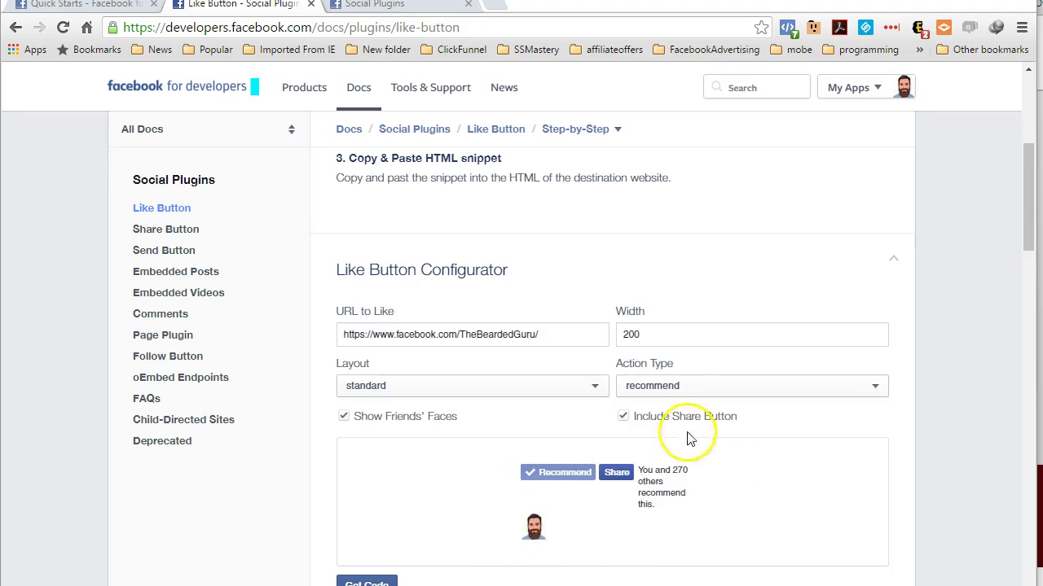
pyautogui.click(685, 389)
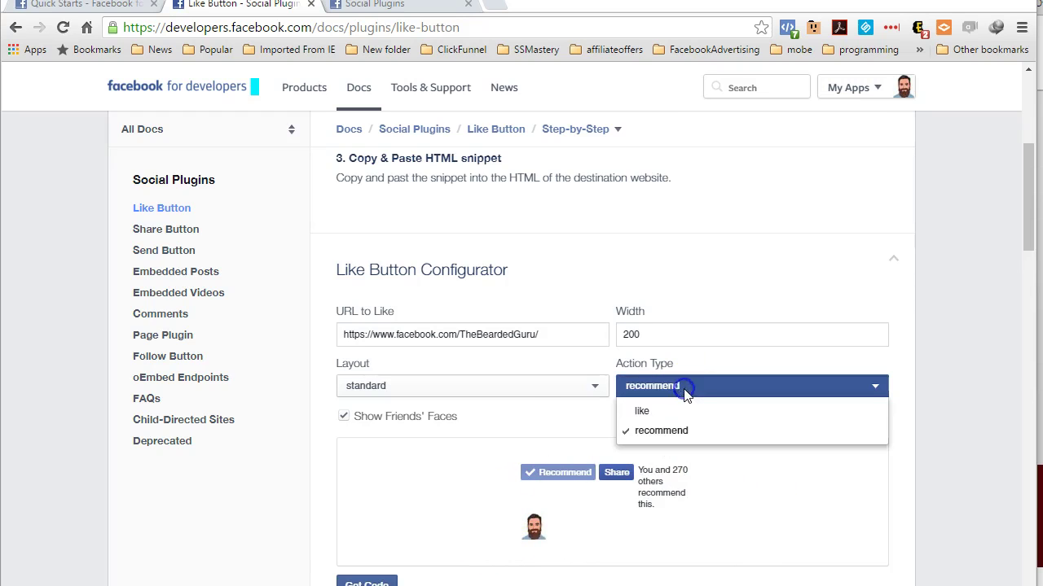
pyautogui.click(549, 414)
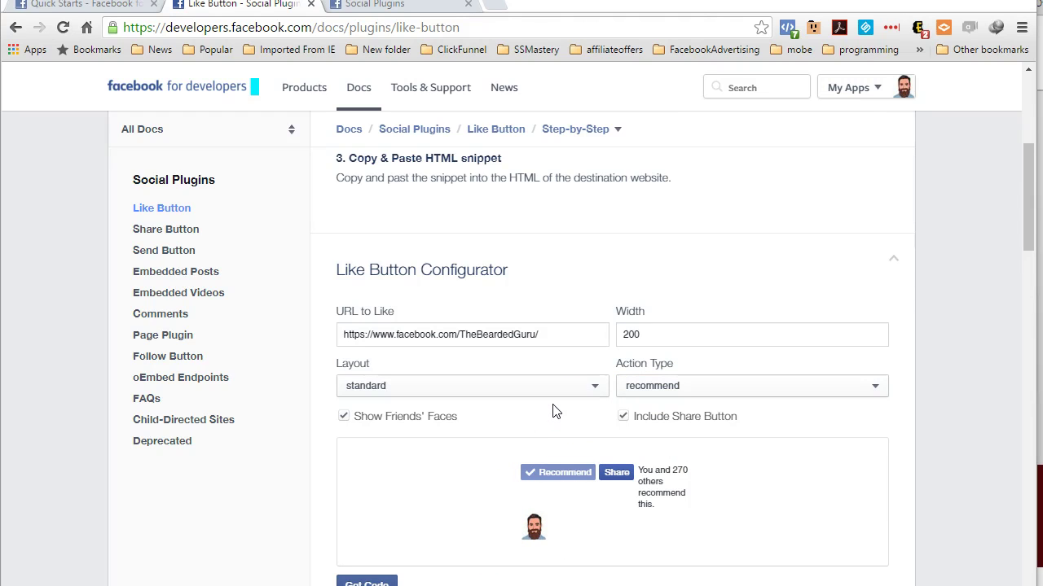
# Keep friends' faces and the Share button enabled, and set the action type back to like.
pyautogui.click(342, 416)
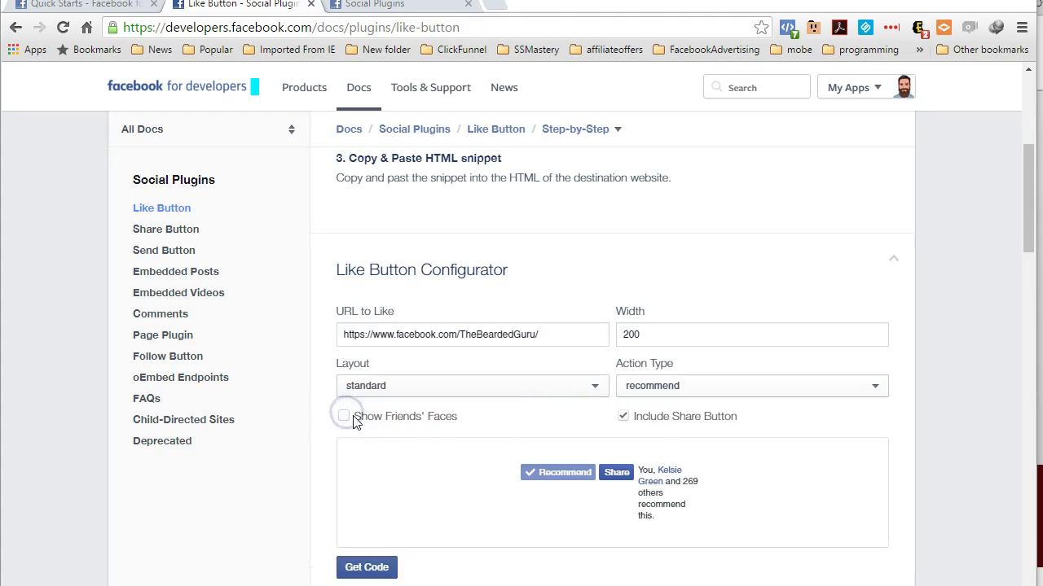
pyautogui.click(346, 417)
pyautogui.click(622, 417)
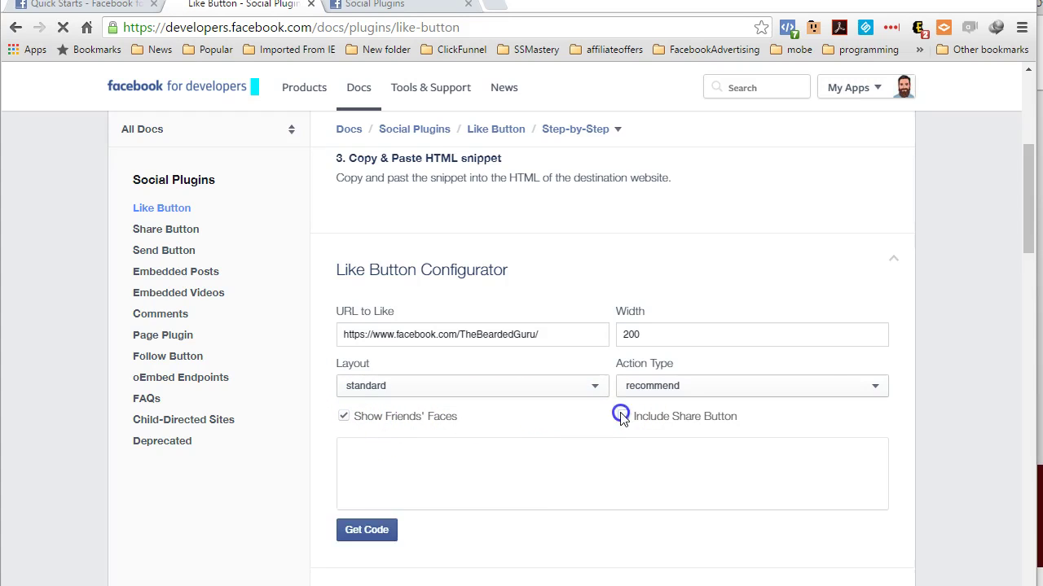
pyautogui.click(623, 417)
pyautogui.click(689, 385)
pyautogui.click(642, 409)
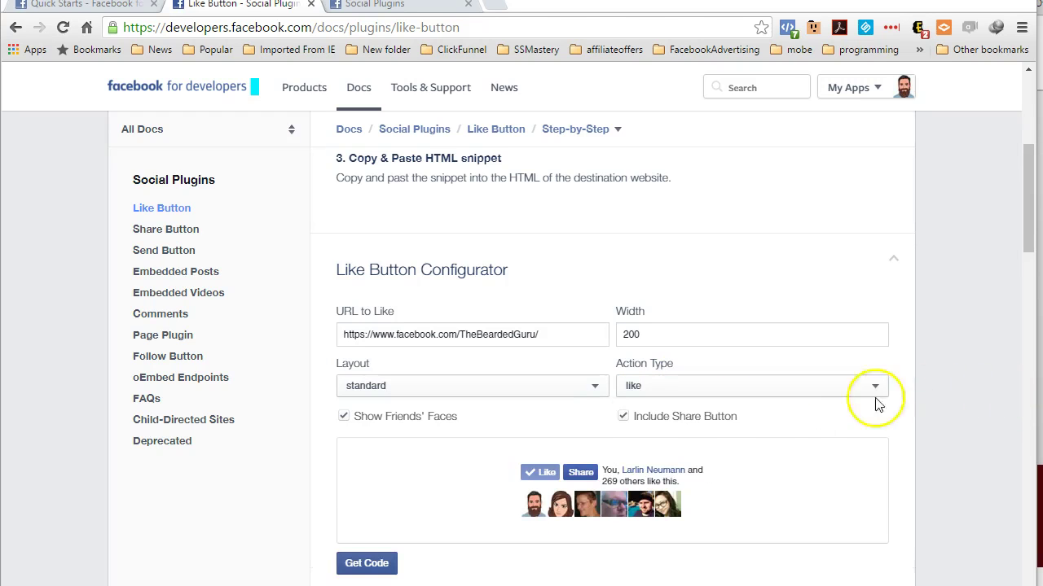
# Scroll down the Like Button Configurator toward its Get Code button.
pyautogui.scroll(-1, 676, 421)
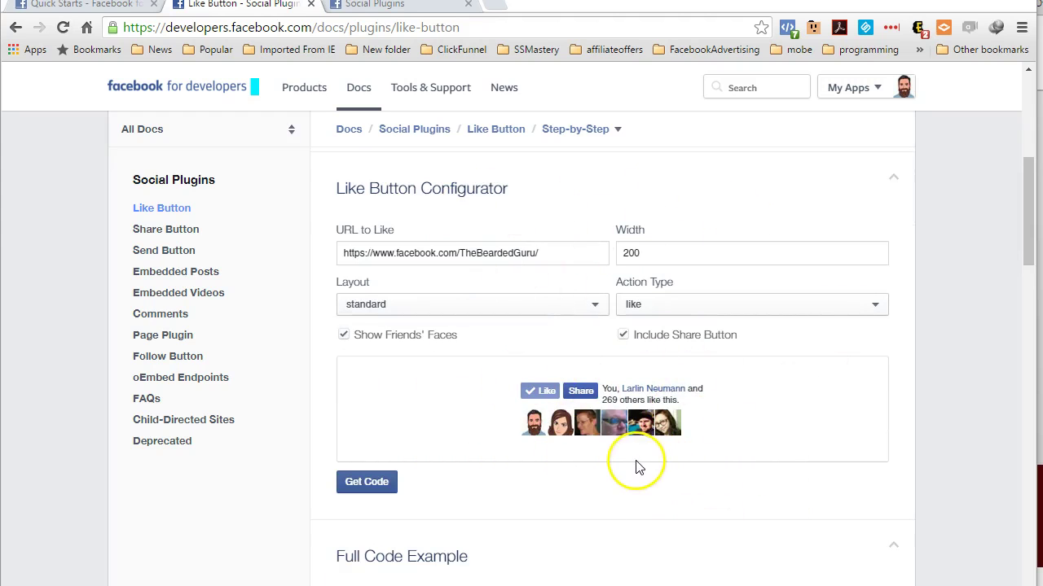
pyautogui.scroll(-1, 459, 481)
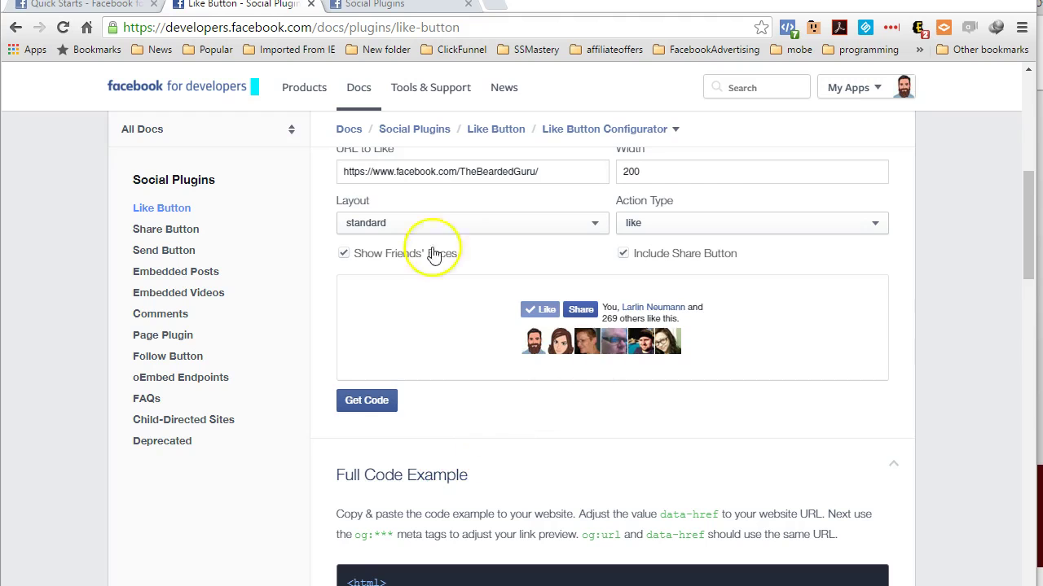
# Generate the Like button's plugin code and select the JavaScript SDK code block.
pyautogui.click(359, 405)
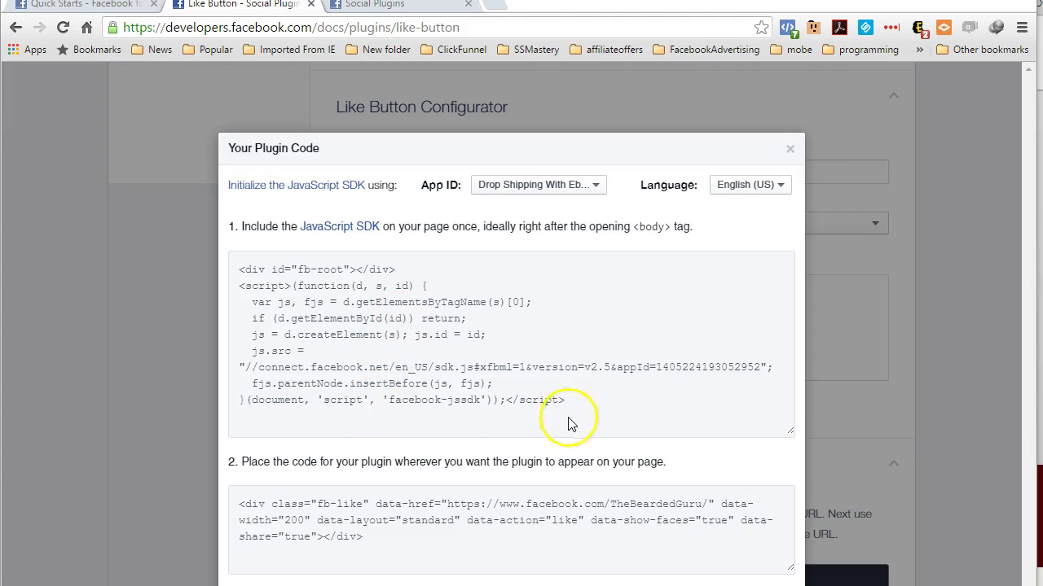
pyautogui.moveTo(596, 411); pyautogui.dragTo(241, 246)
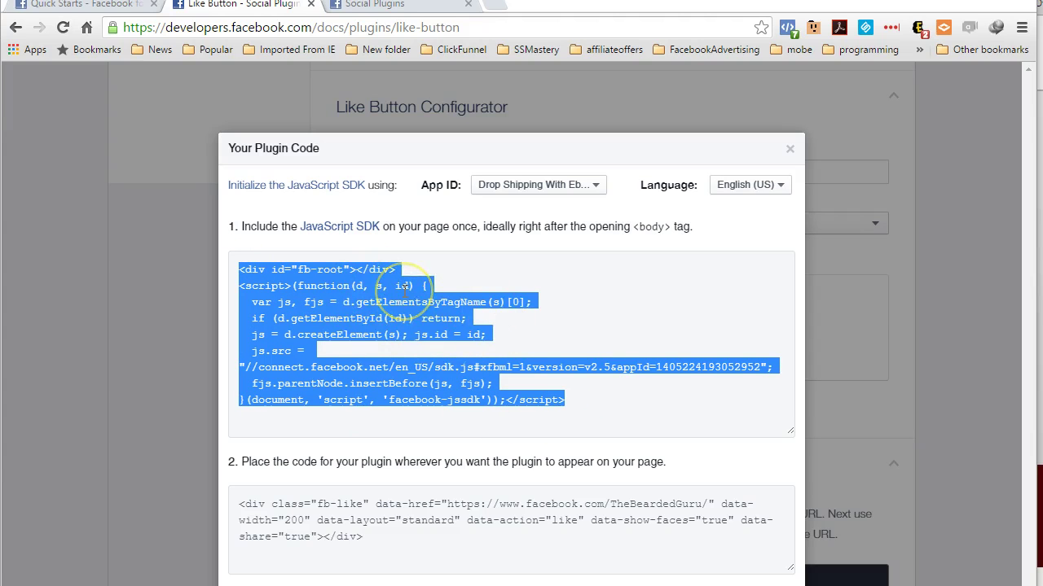
pyautogui.tripleClick(636, 382)
pyautogui.hotkey('ctrl', 'a')
pyautogui.click(499, 359)
pyautogui.click(359, 332)
pyautogui.hotkey('ctrl', 'a')
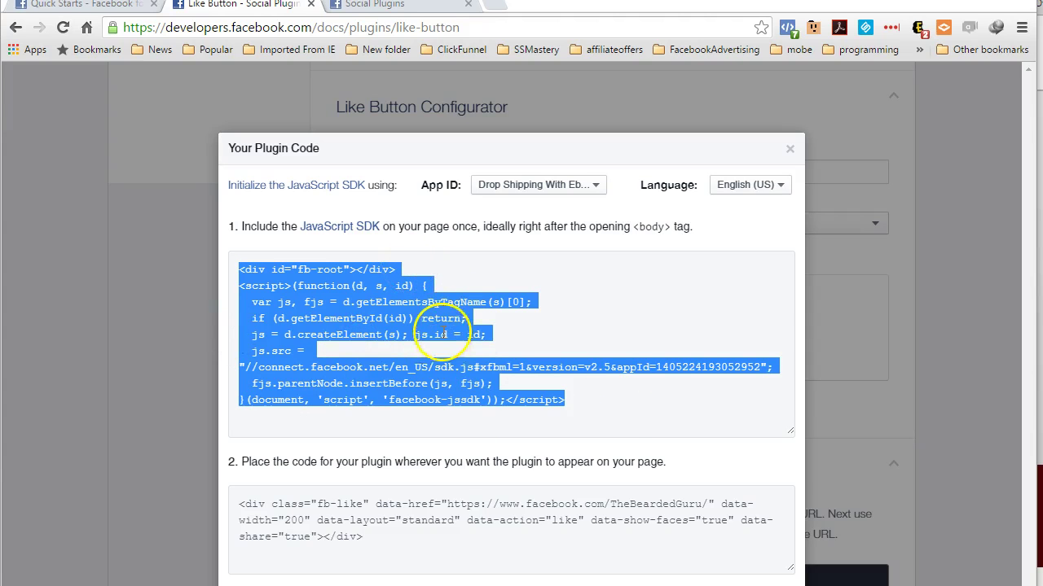
pyautogui.click(432, 453)
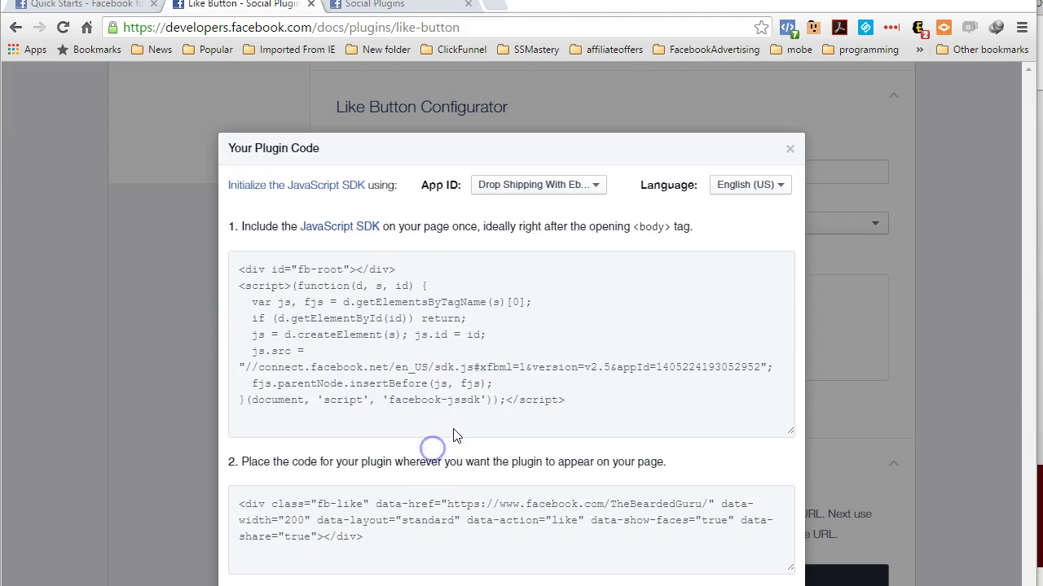
# Select all of the fb-like div code and copy it.
pyautogui.click(382, 540)
pyautogui.click(255, 505)
pyautogui.hotkey('ctrl', 'a')
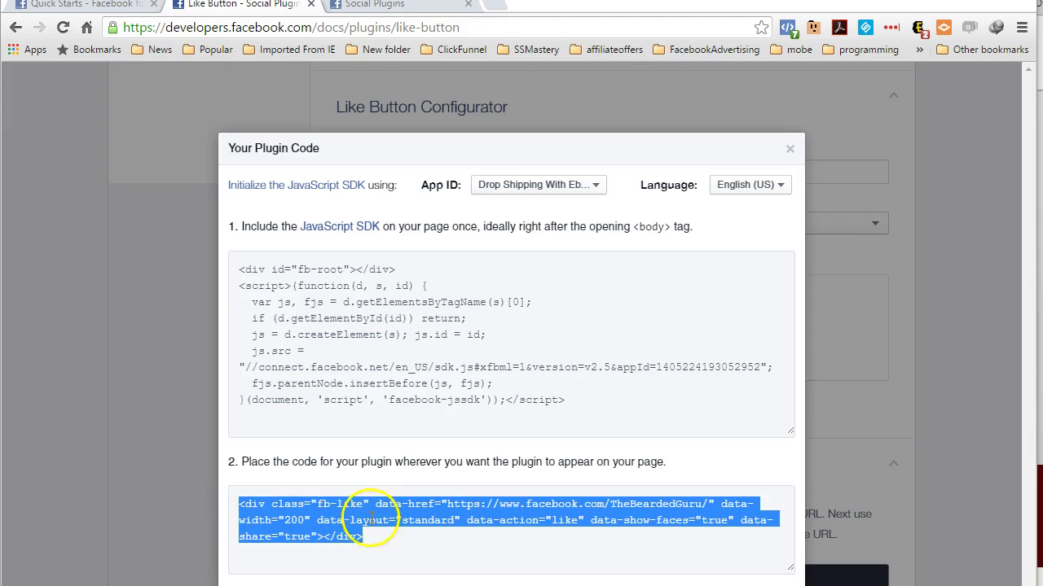
pyautogui.rightClick(330, 524)
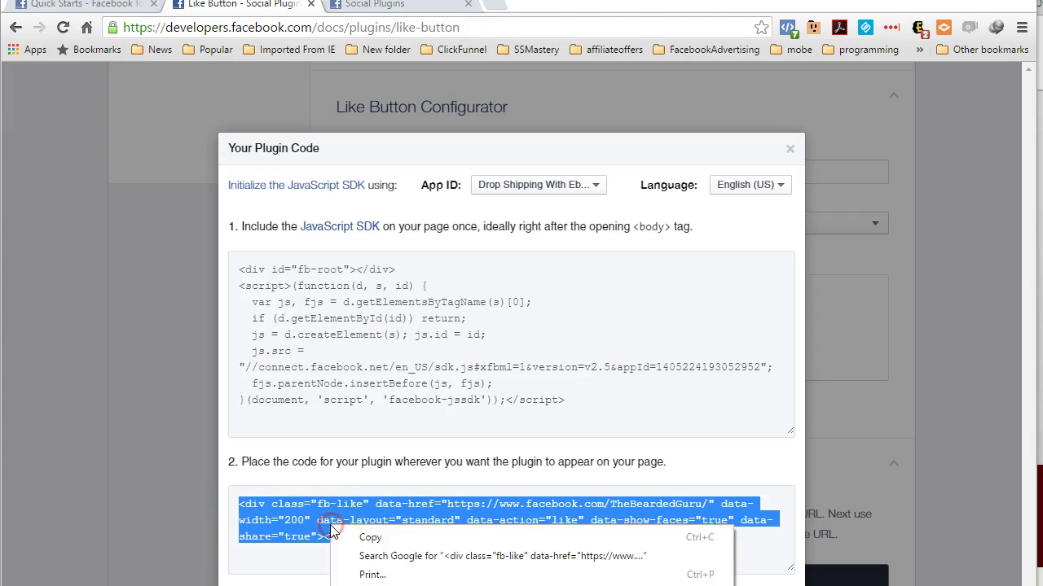
pyautogui.click(378, 536)
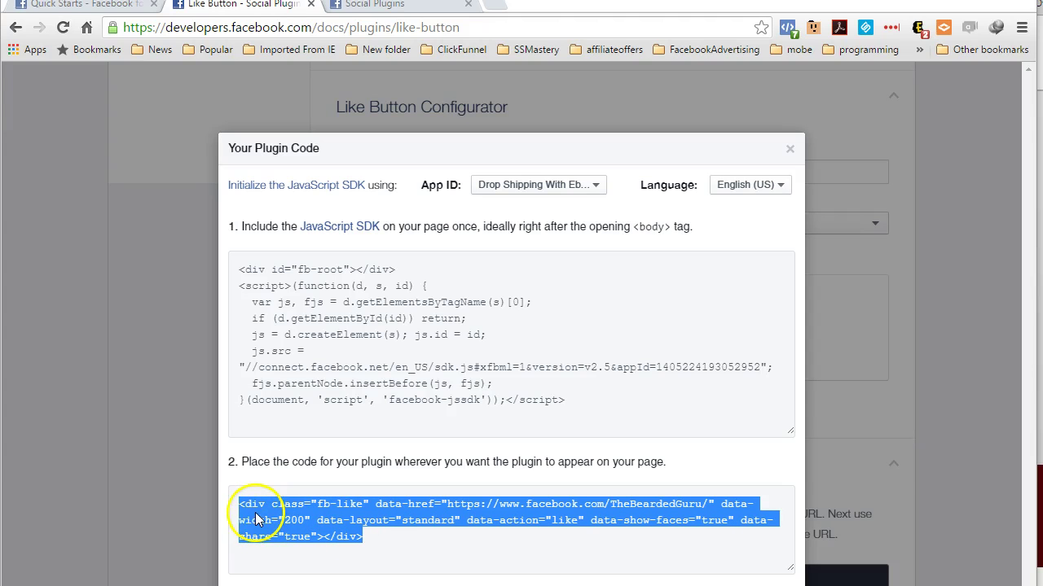
# Add a new Custom JS / HTML element below the existing one.
pyautogui.hotkey('alt', 'Tab')
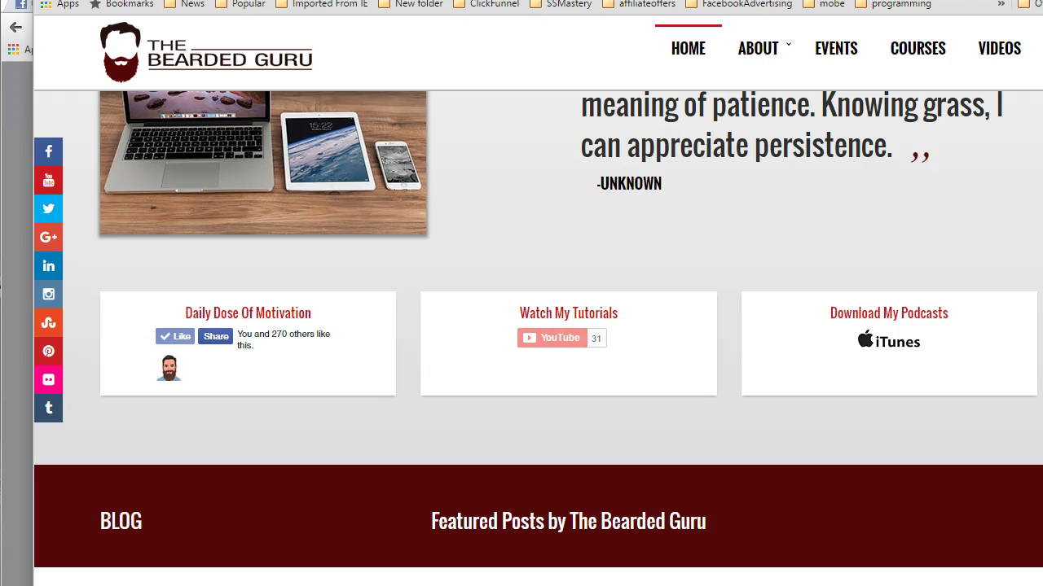
pyautogui.scroll(3, 329, 235)
pyautogui.hotkey('alt', 'Tab')
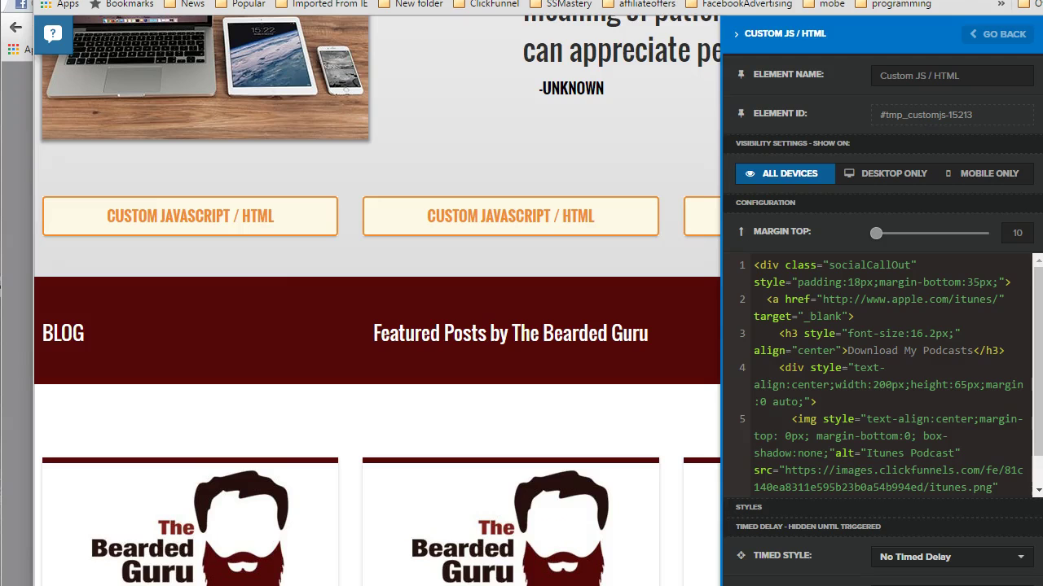
pyautogui.click(184, 221)
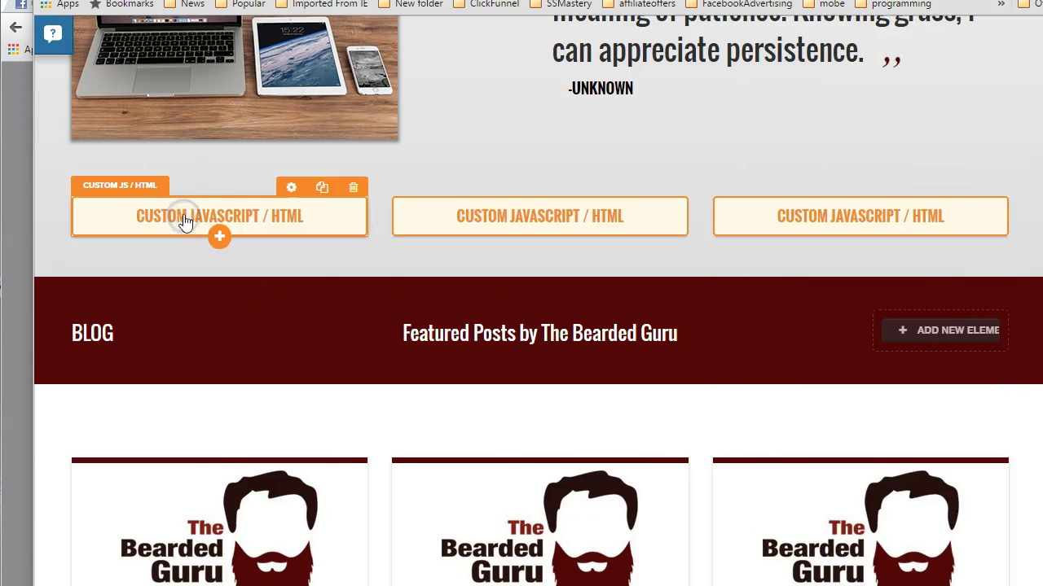
pyautogui.click(218, 236)
pyautogui.click(789, 321)
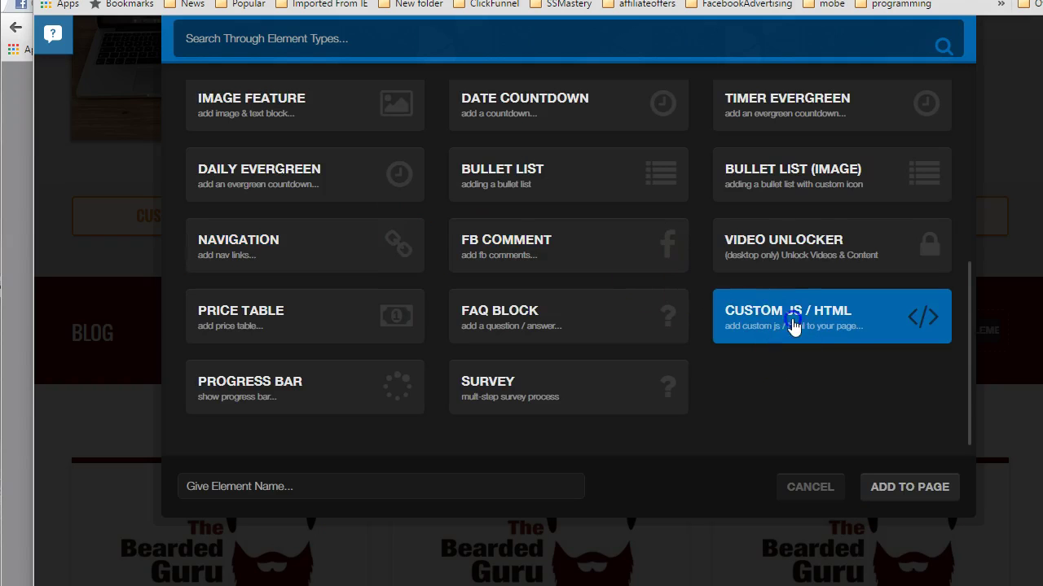
pyautogui.click(943, 502)
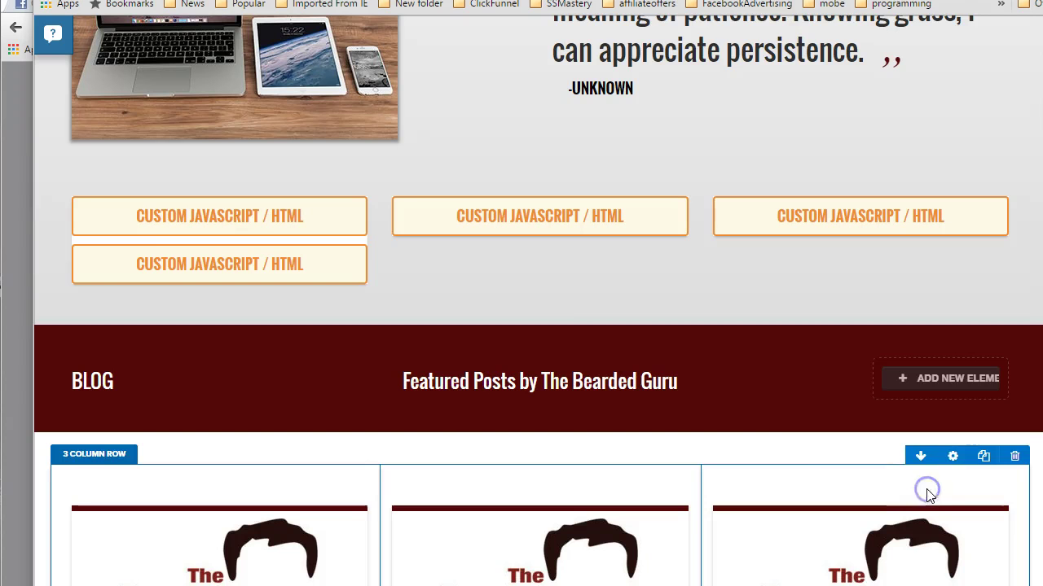
# Paste the copied fb-like div code into the new element's code editor.
pyautogui.click(225, 269)
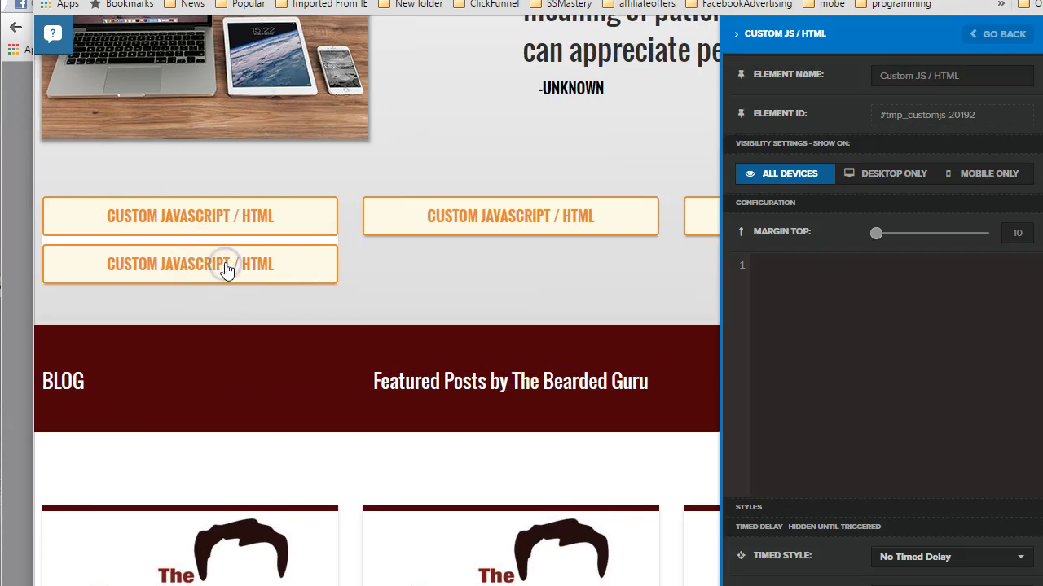
pyautogui.click(761, 269)
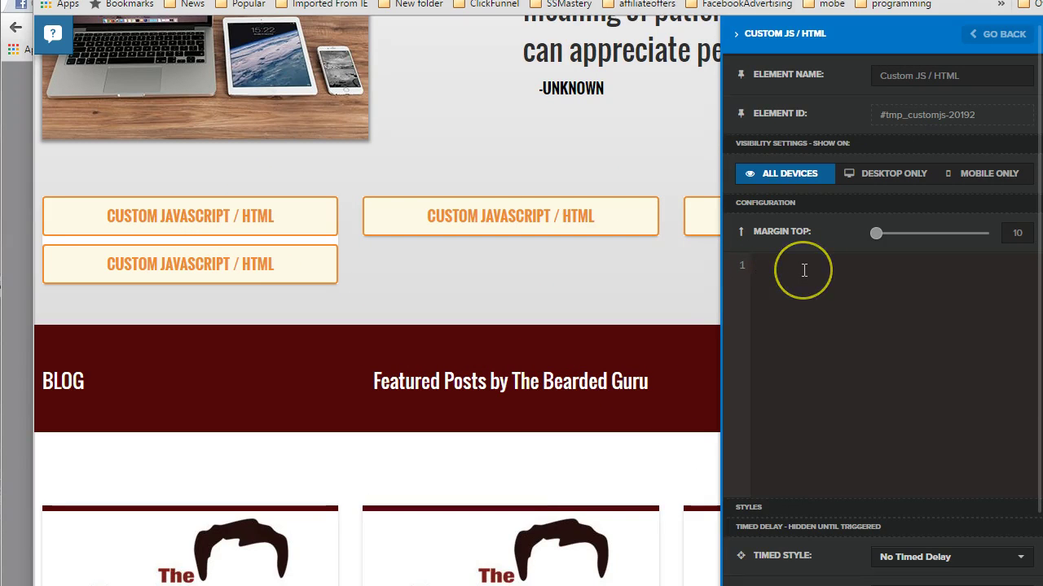
pyautogui.hotkey('ctrl', 'v')
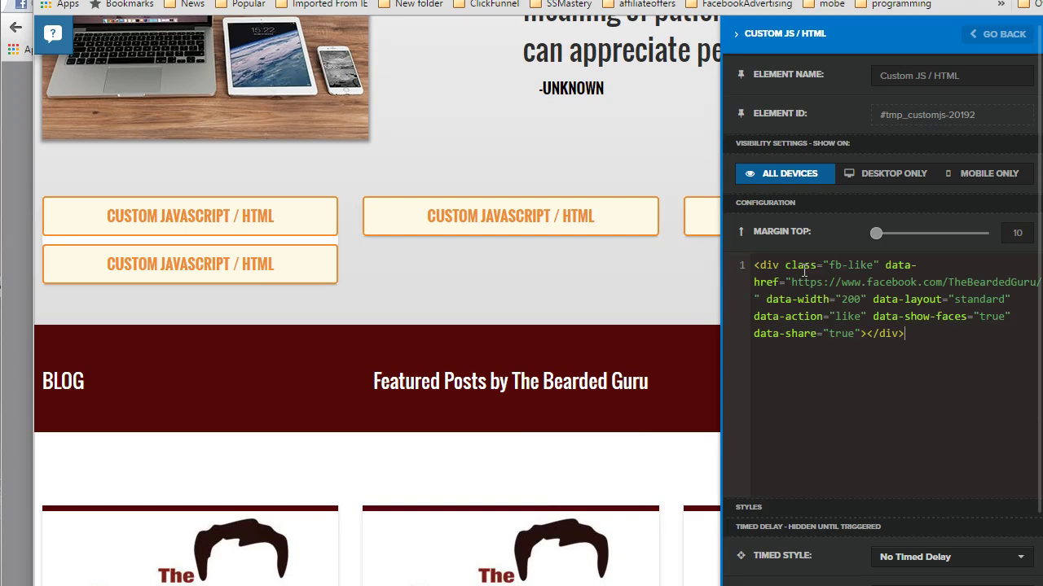
pyautogui.click(802, 264)
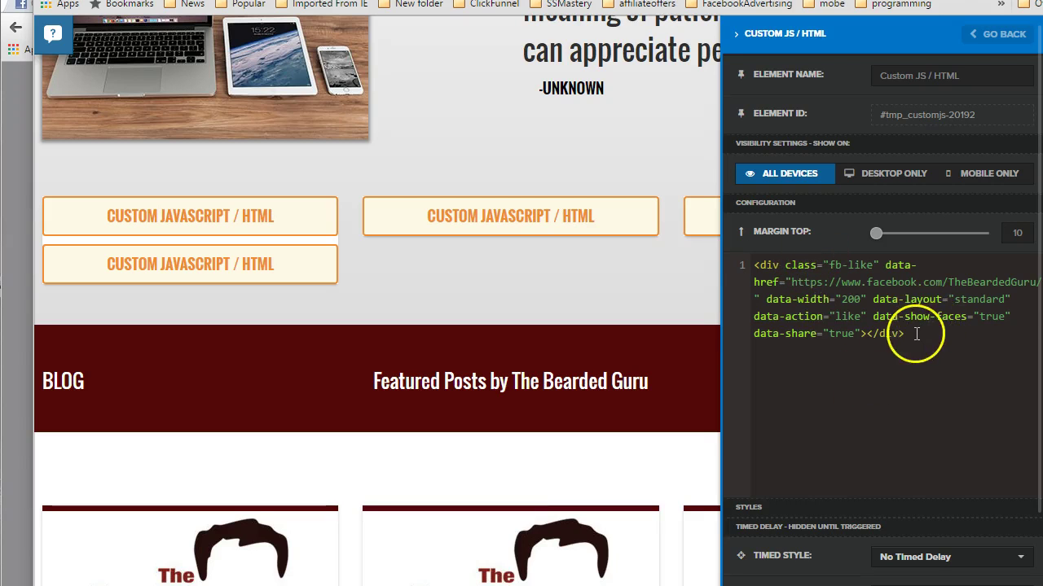
pyautogui.moveTo(915, 334); pyautogui.dragTo(741, 263)
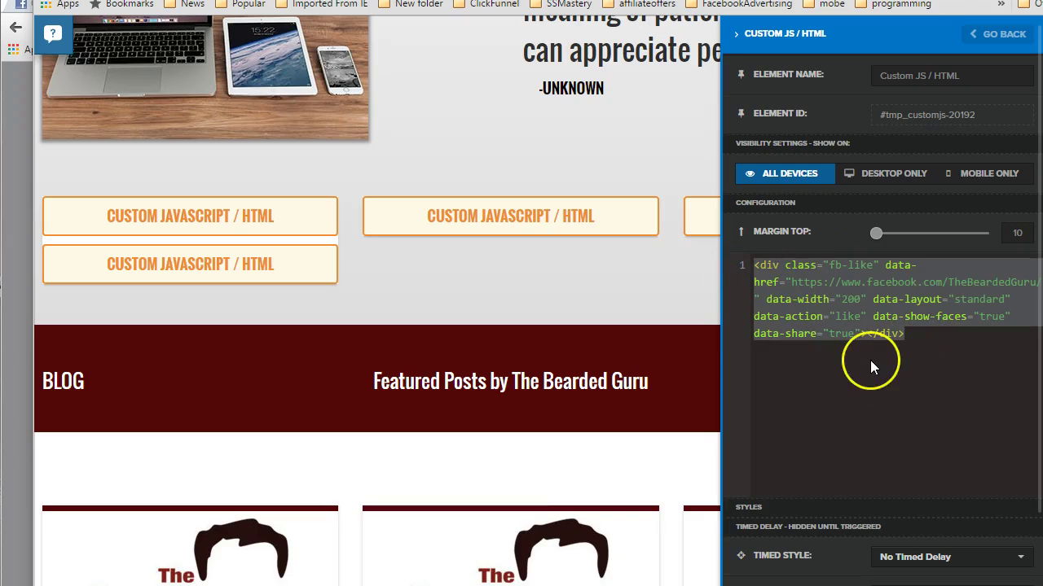
pyautogui.click(899, 350)
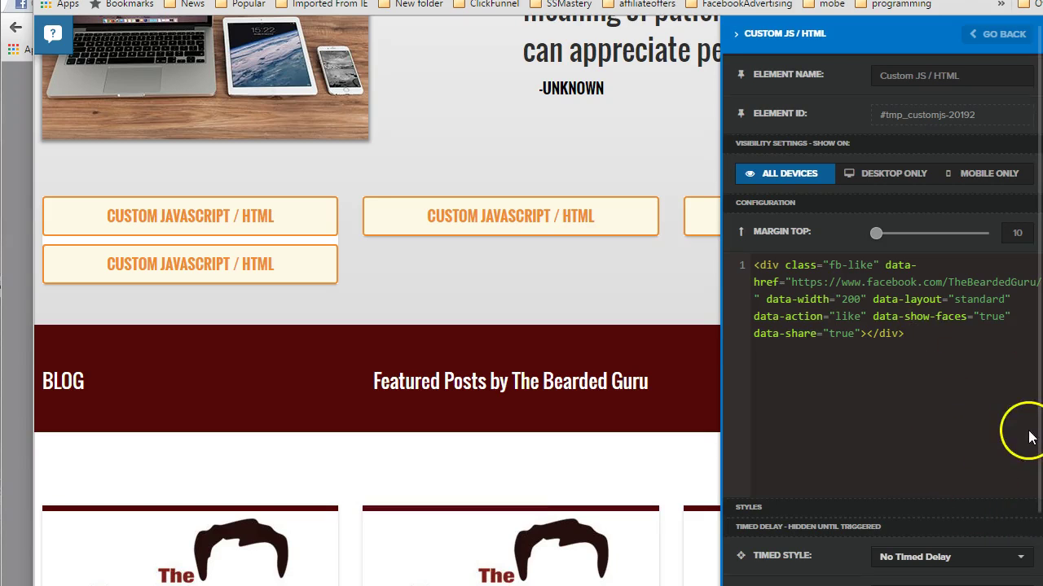
pyautogui.rightClick(939, 411)
# Preview the page in an incognito window, check both Like/Share widgets, and return to the editor.
pyautogui.click(1010, 458)
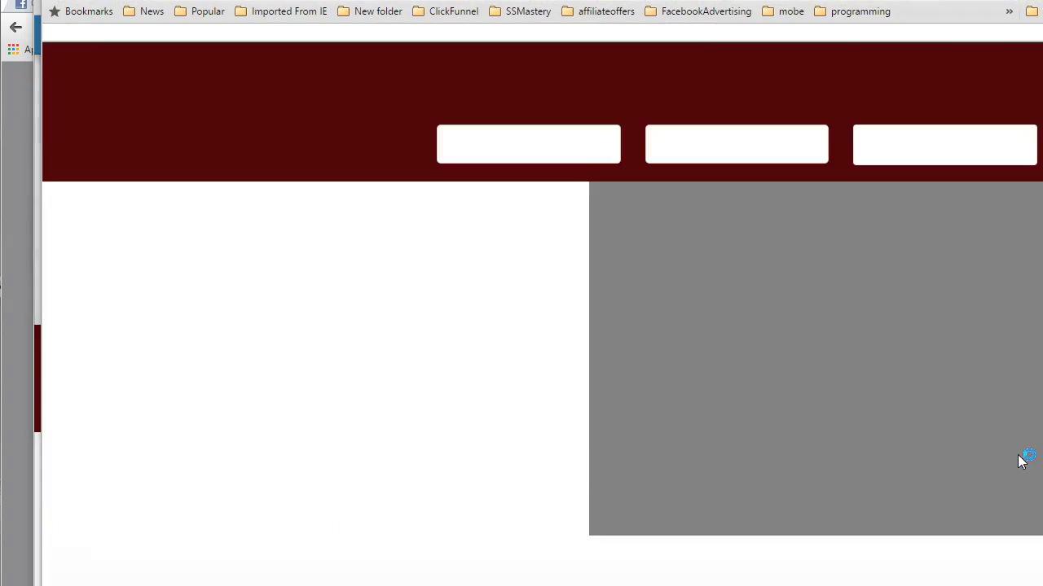
pyautogui.scroll(-15, 857, 440)
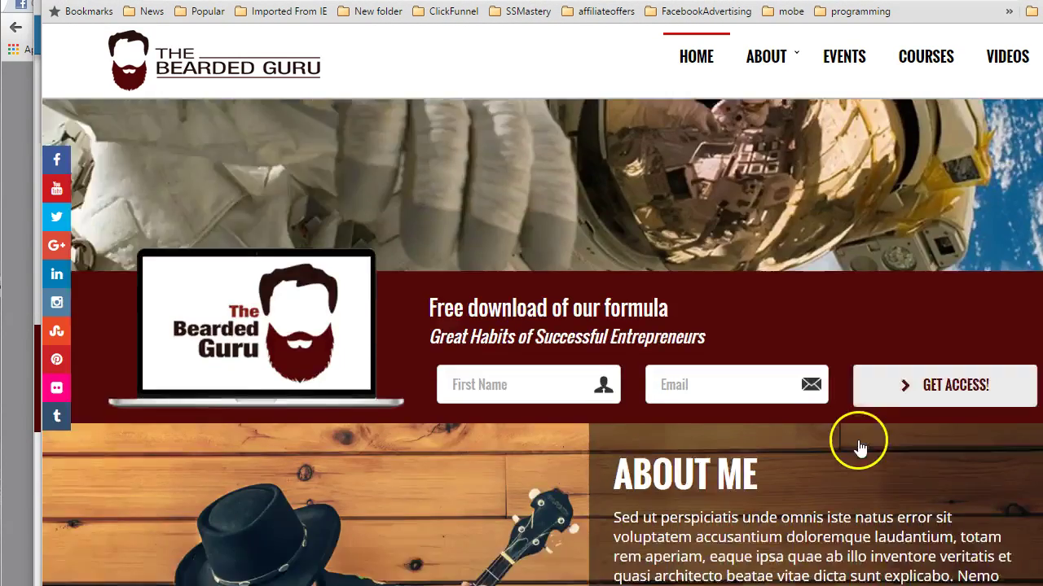
pyautogui.scroll(3, 815, 447)
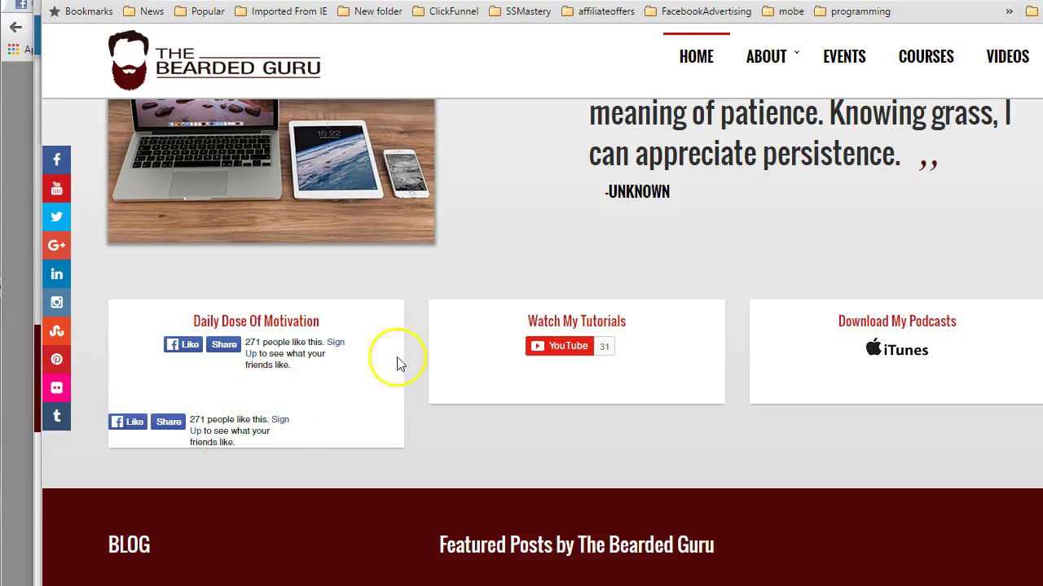
pyautogui.hotkey('alt', 'Tab')
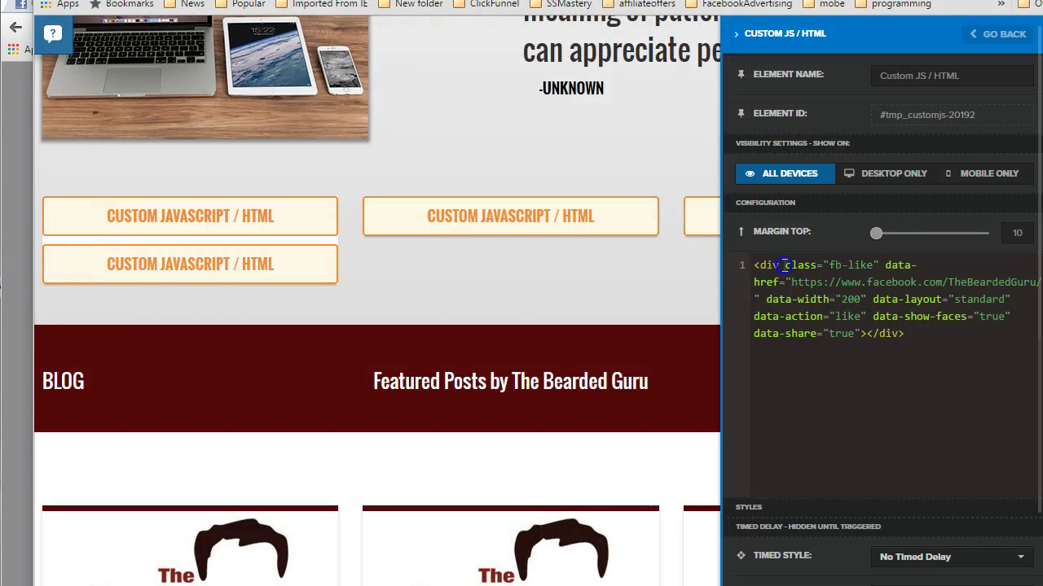
# Insert style="padding:0 right after <div in the fb-like code.
pyautogui.click(834, 299)
pyautogui.write('style')
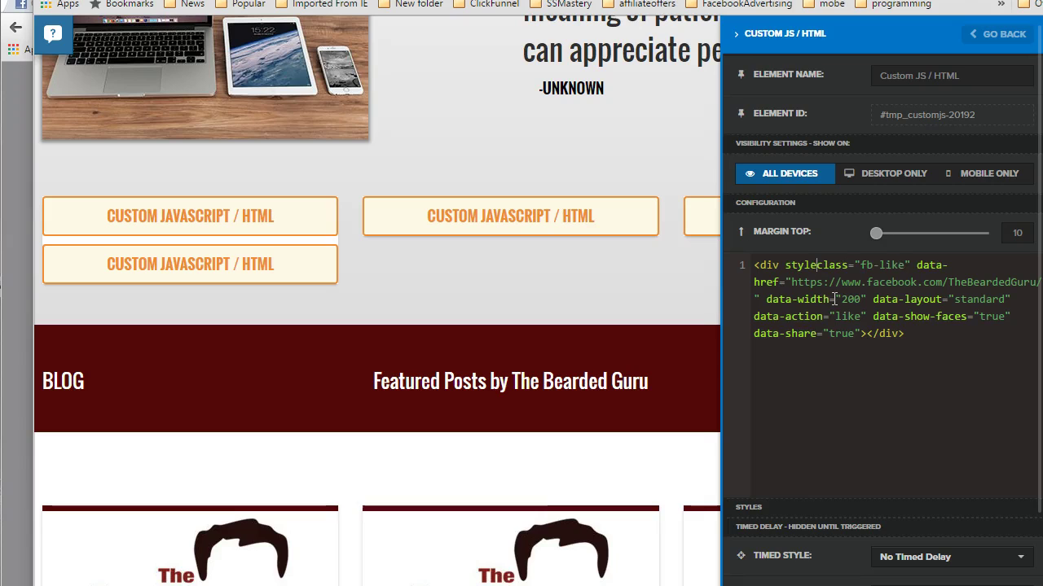
pyautogui.write('="')
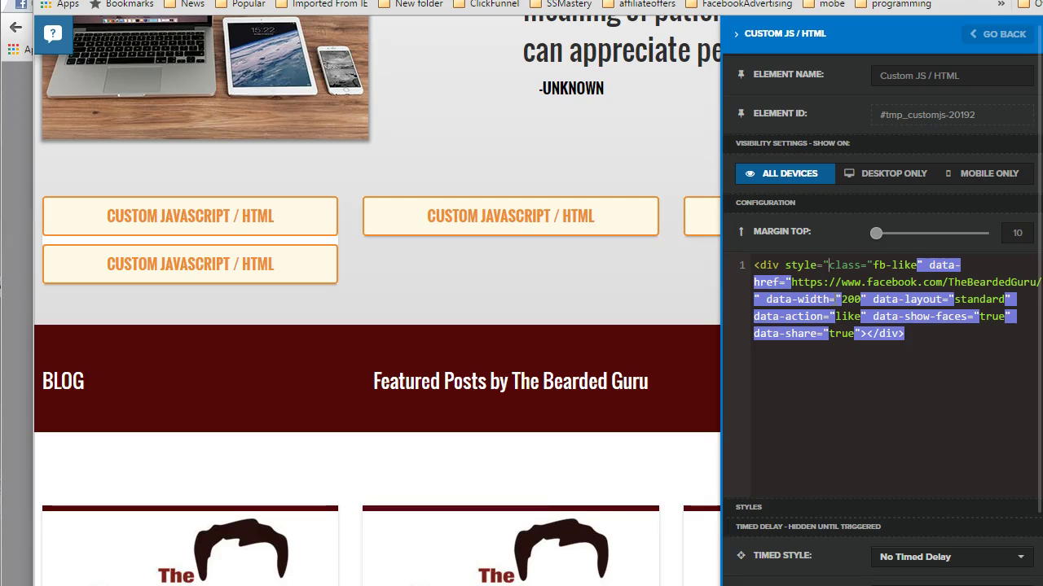
pyautogui.write('padding')
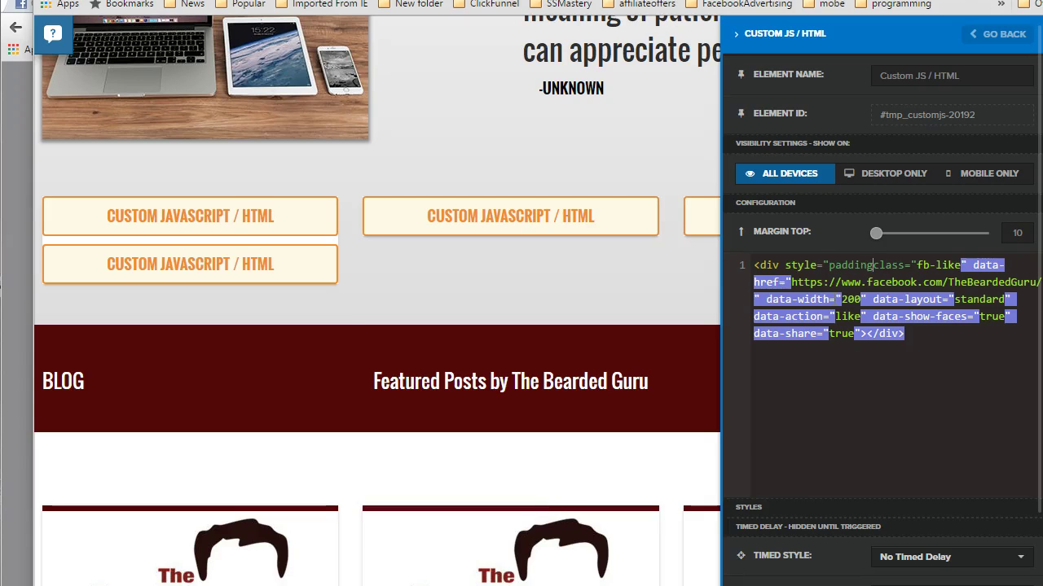
pyautogui.write(':')
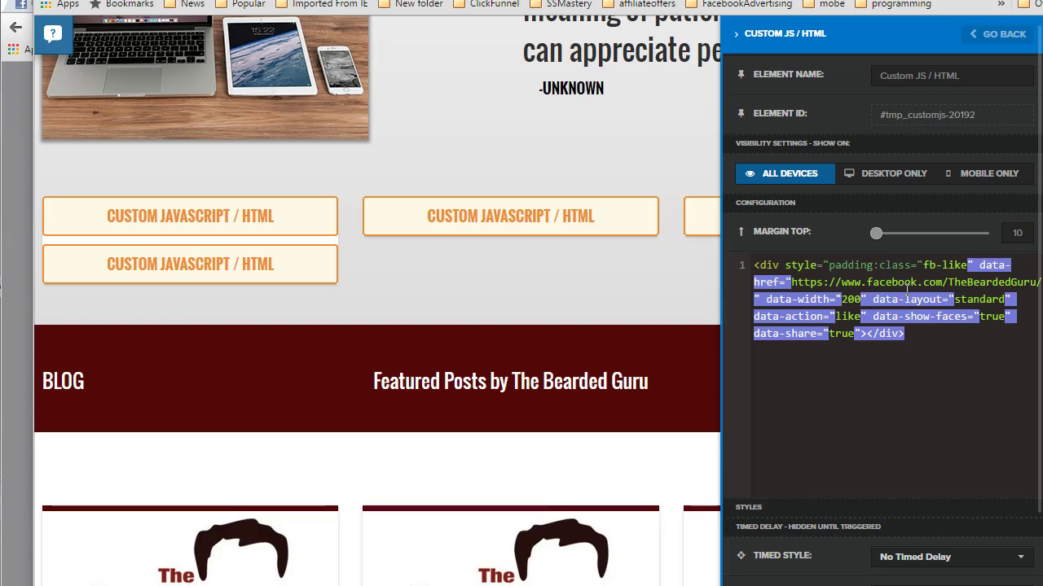
pyautogui.write('0')
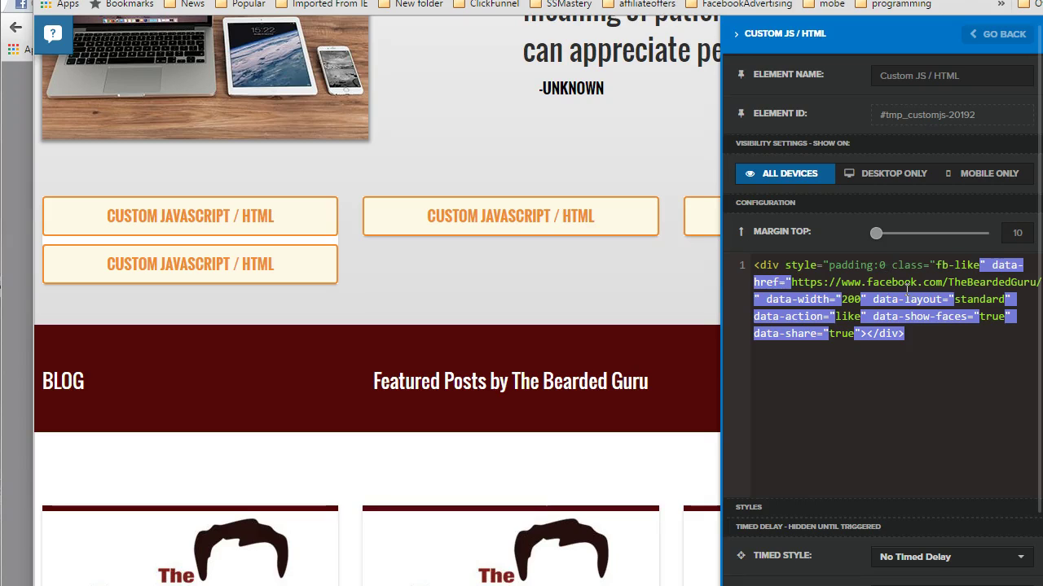
# Complete the style as padding:0 50px;" and undo the accidental text move.
pyautogui.write('50px')
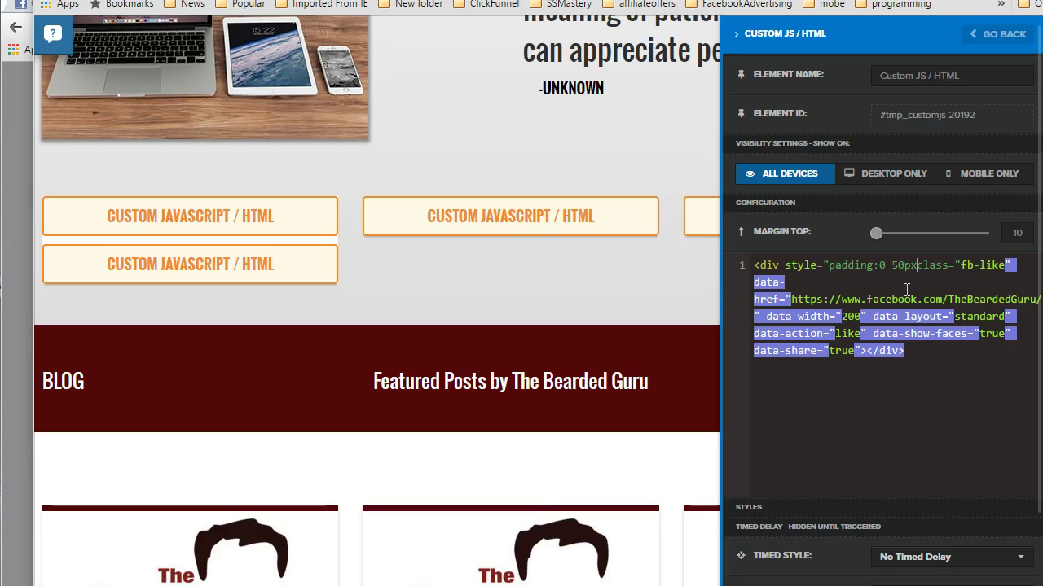
pyautogui.write(';"')
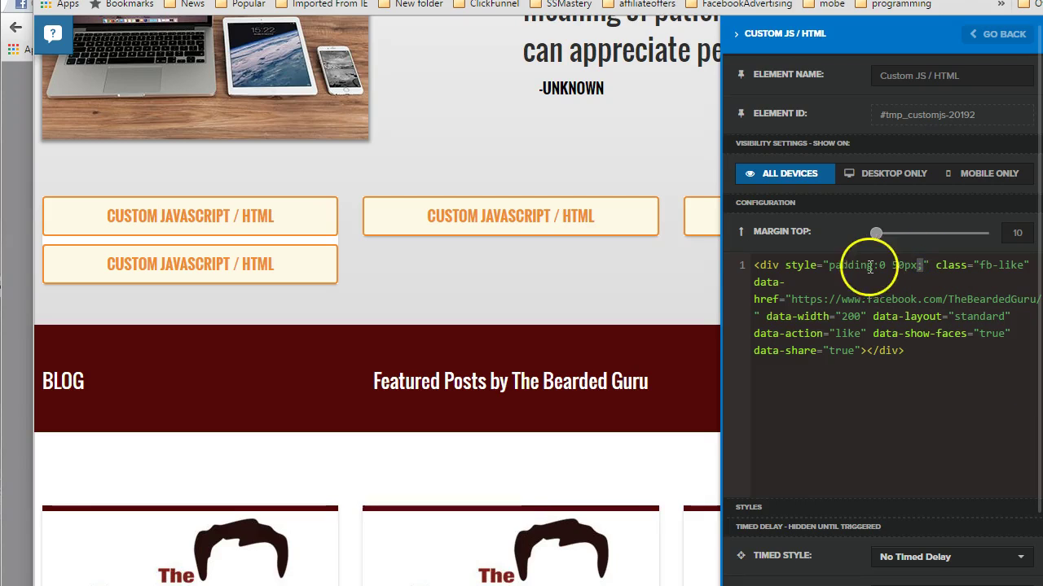
pyautogui.moveTo(827, 266); pyautogui.dragTo(924, 263)
pyautogui.hotkey('ctrl', 'z')
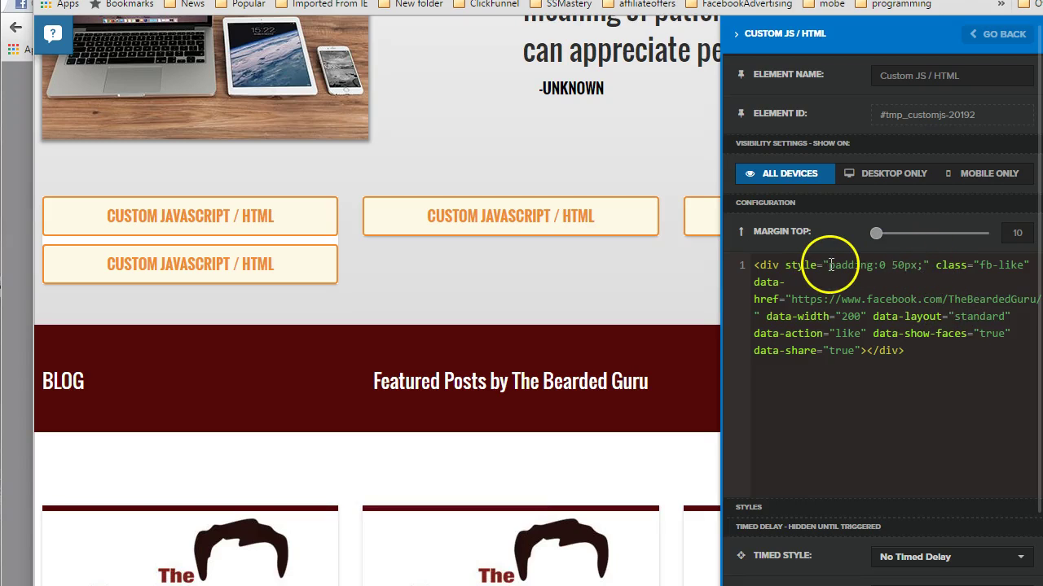
pyautogui.moveTo(830, 265); pyautogui.dragTo(924, 265)
pyautogui.click(926, 260)
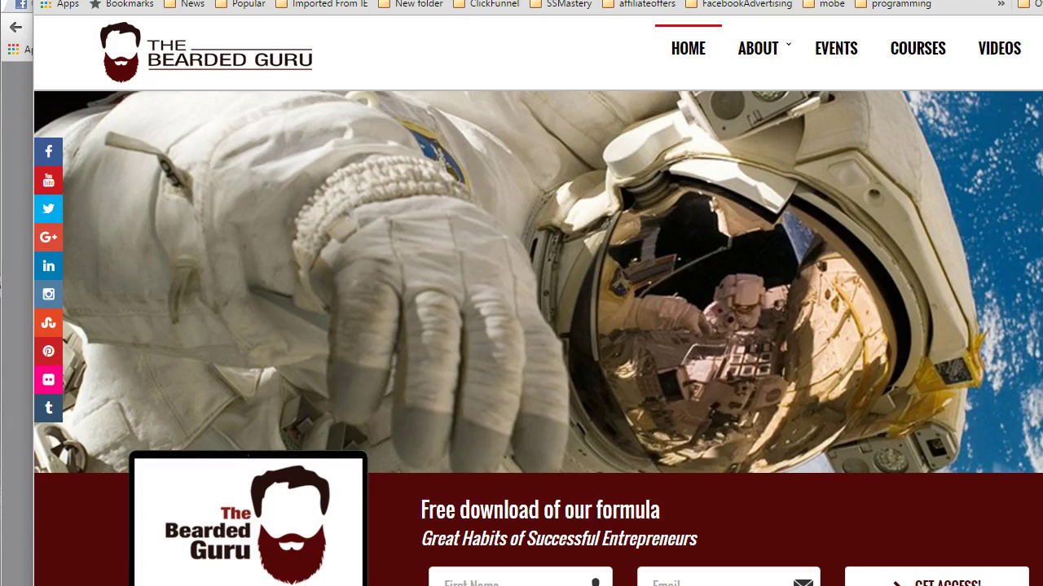
pyautogui.scroll(-15, 587, 390)
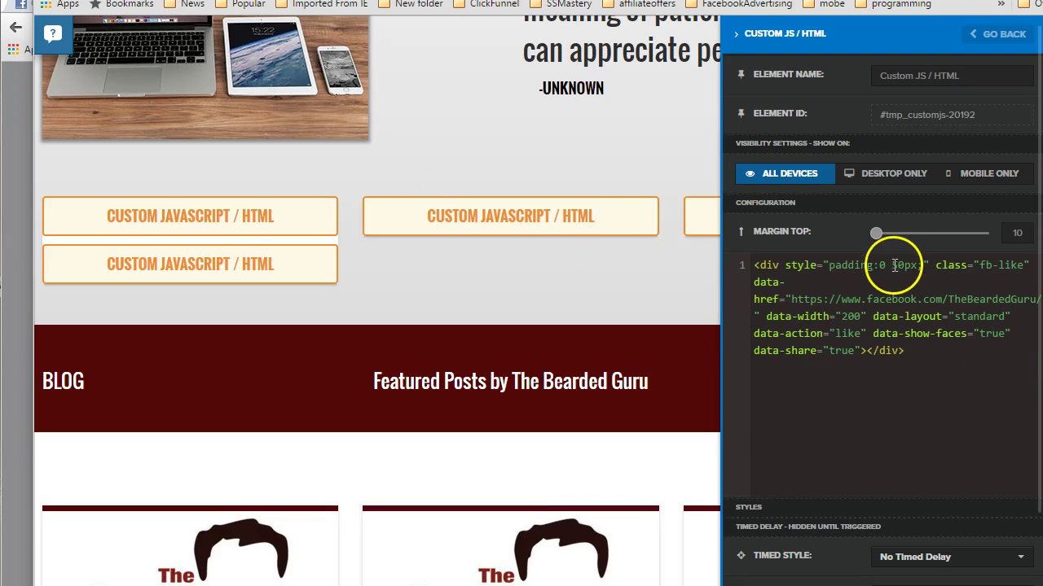
# Change the fb-like div's side padding from 50px to 70px.
pyautogui.click(895, 265)
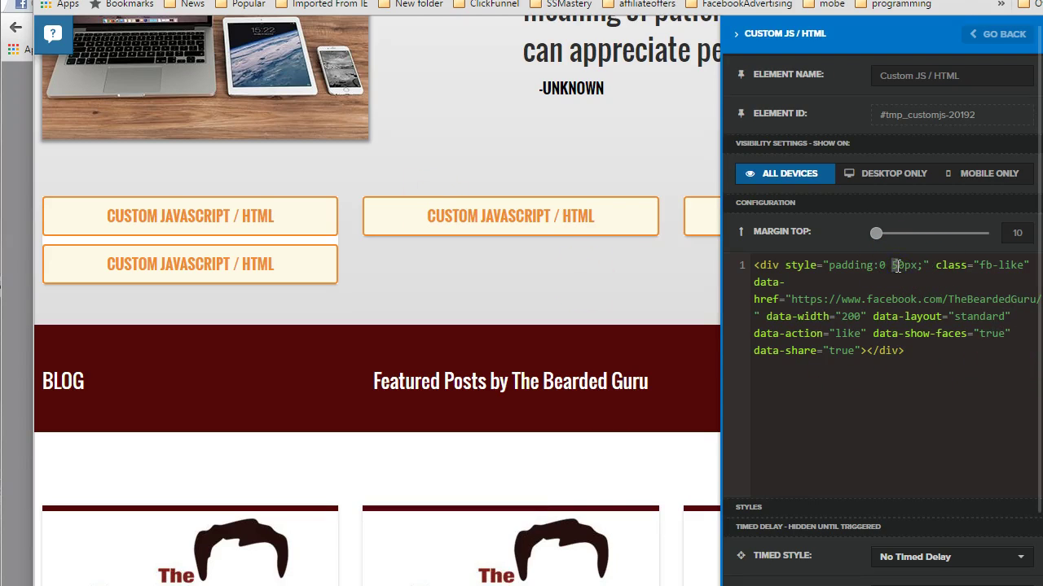
pyautogui.press('BackSpace')
pyautogui.write('7')
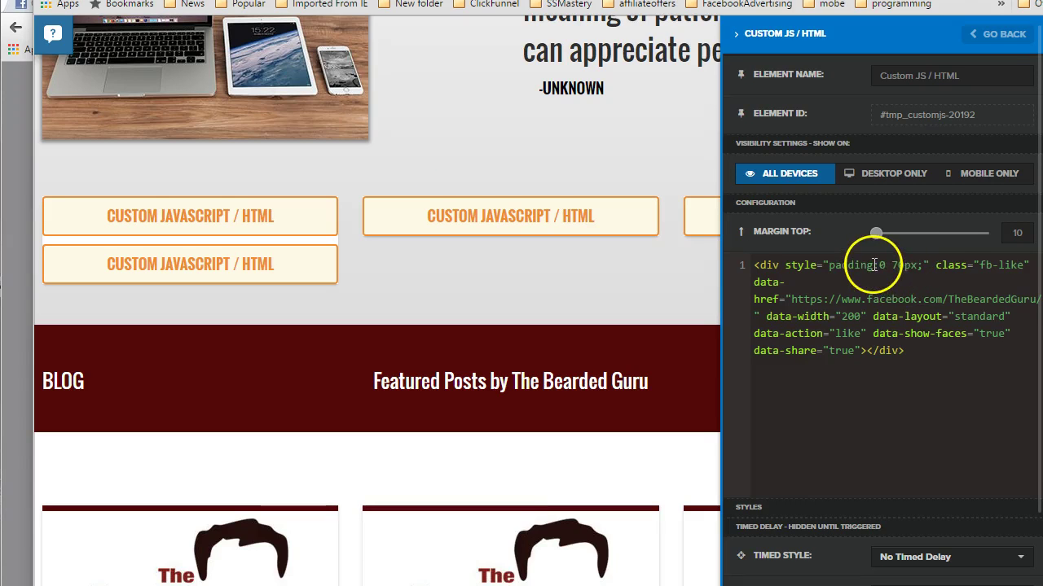
pyautogui.click(918, 264)
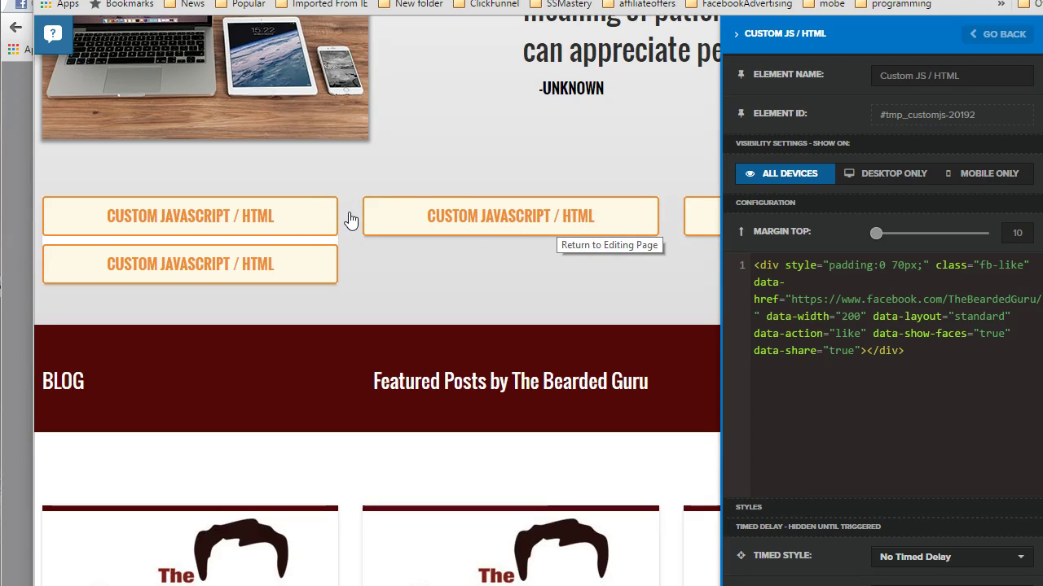
pyautogui.click(873, 266)
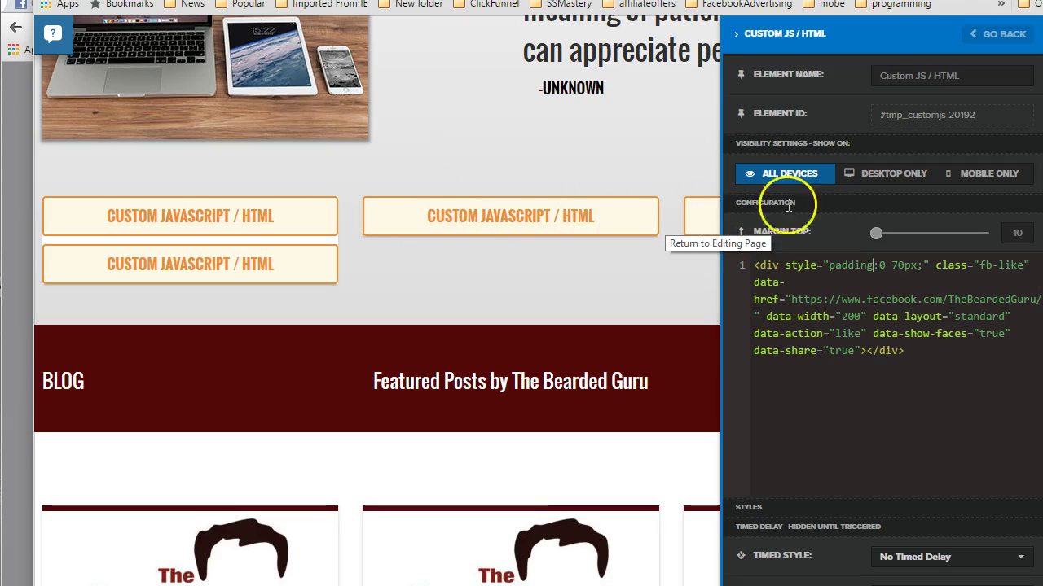
pyautogui.click(879, 264)
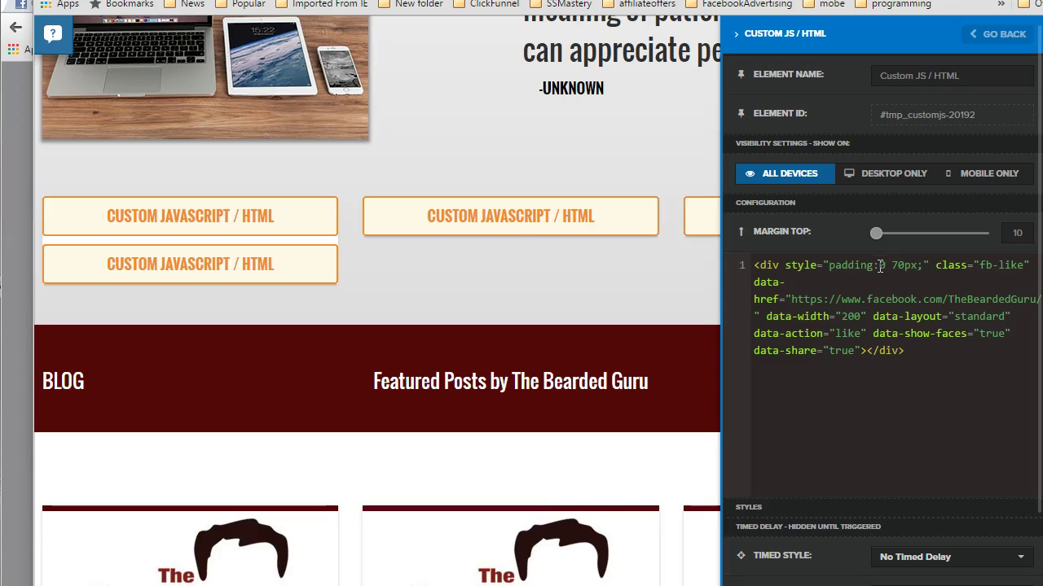
pyautogui.click(879, 266)
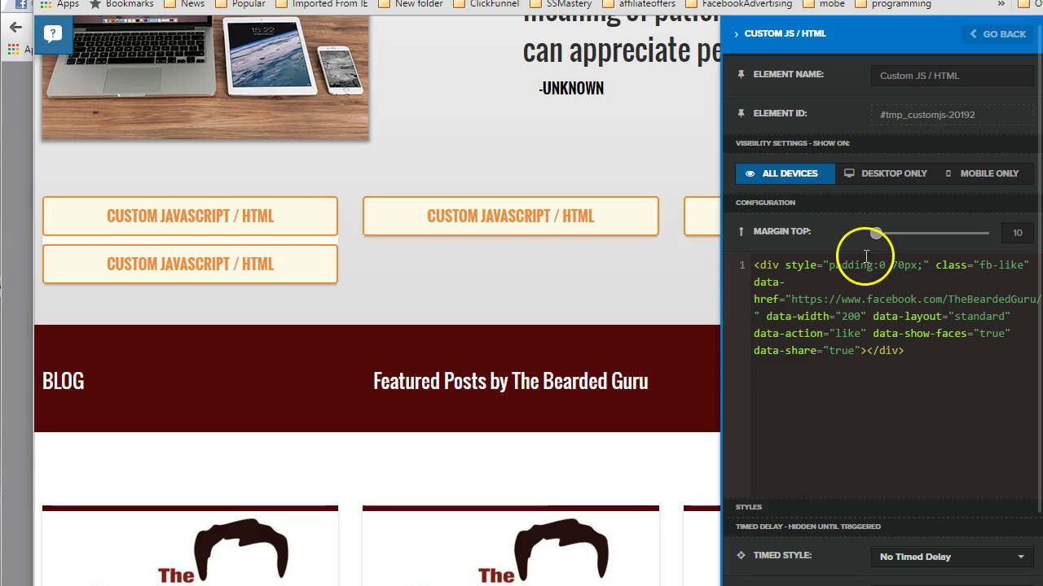
pyautogui.click(878, 265)
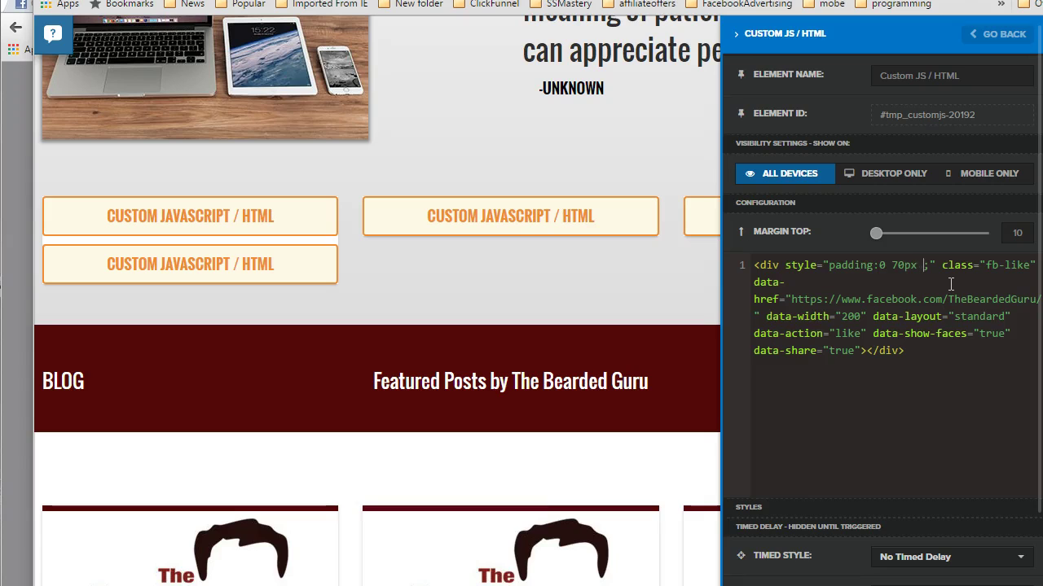
# Extend the padding to 0 70px 20px 70px and open the page link incognito.
pyautogui.write('20px')
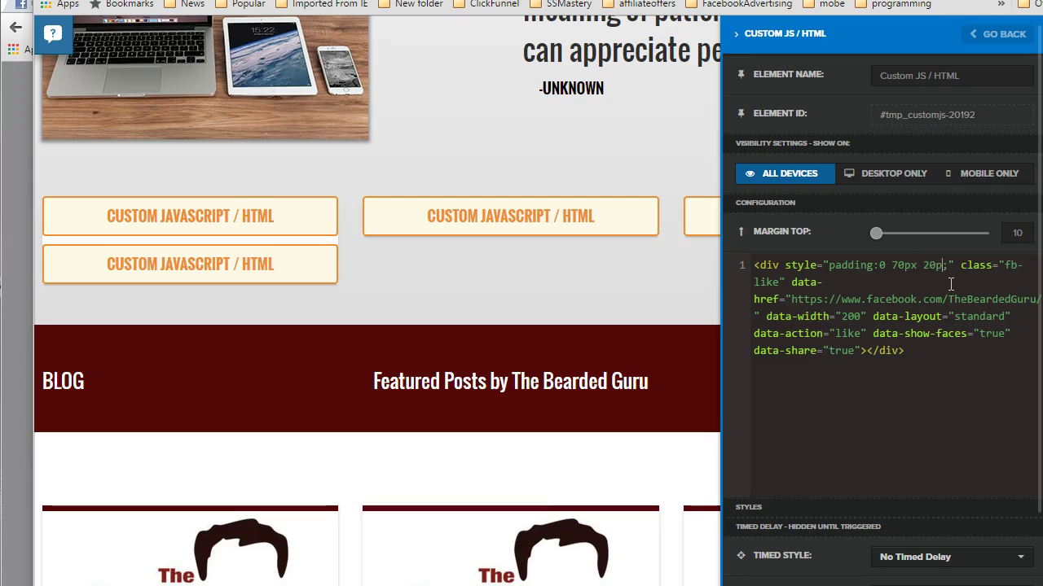
pyautogui.write(' 70p')
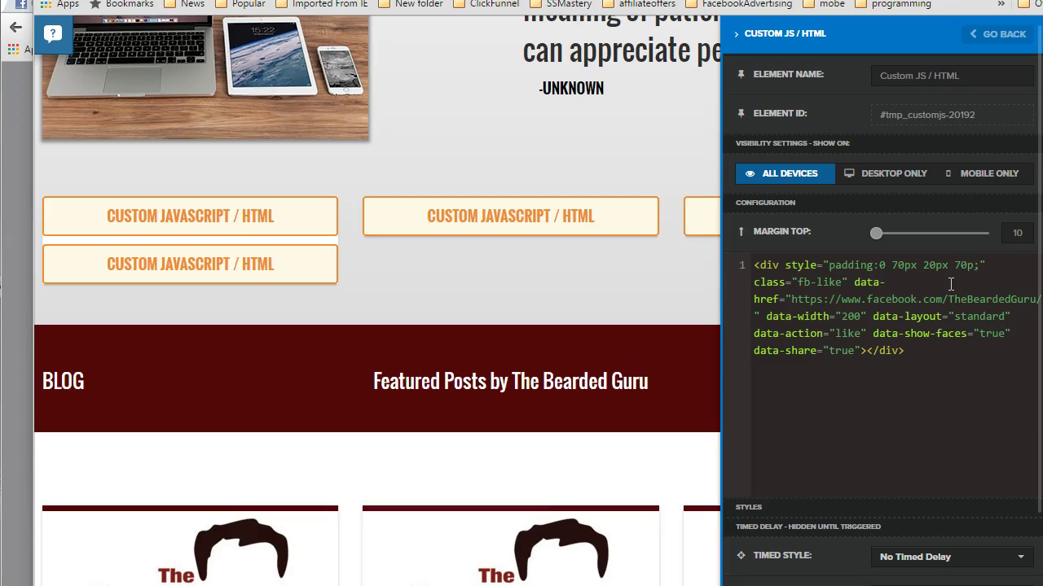
pyautogui.write('x')
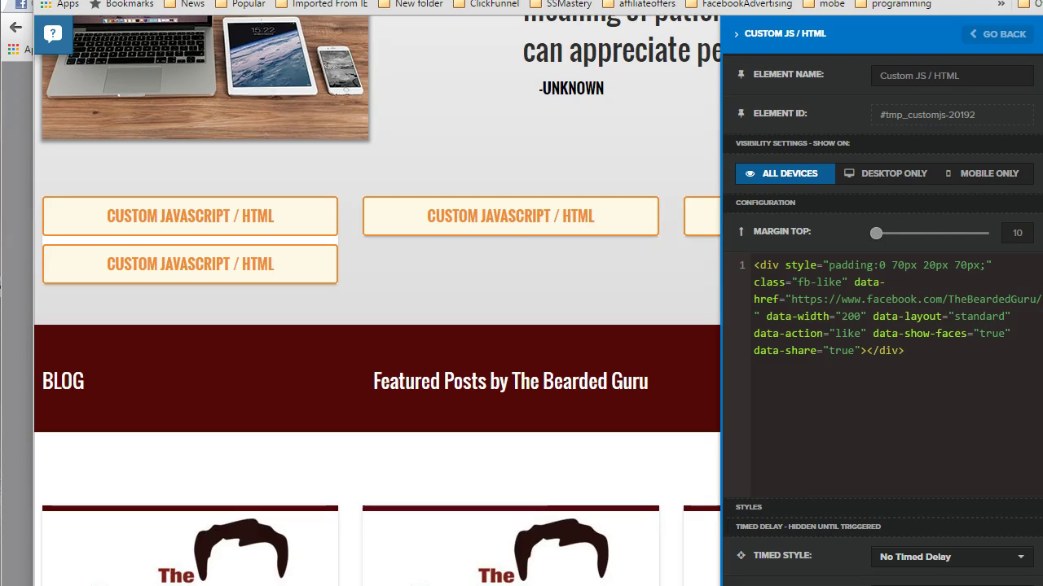
pyautogui.rightClick(935, 404)
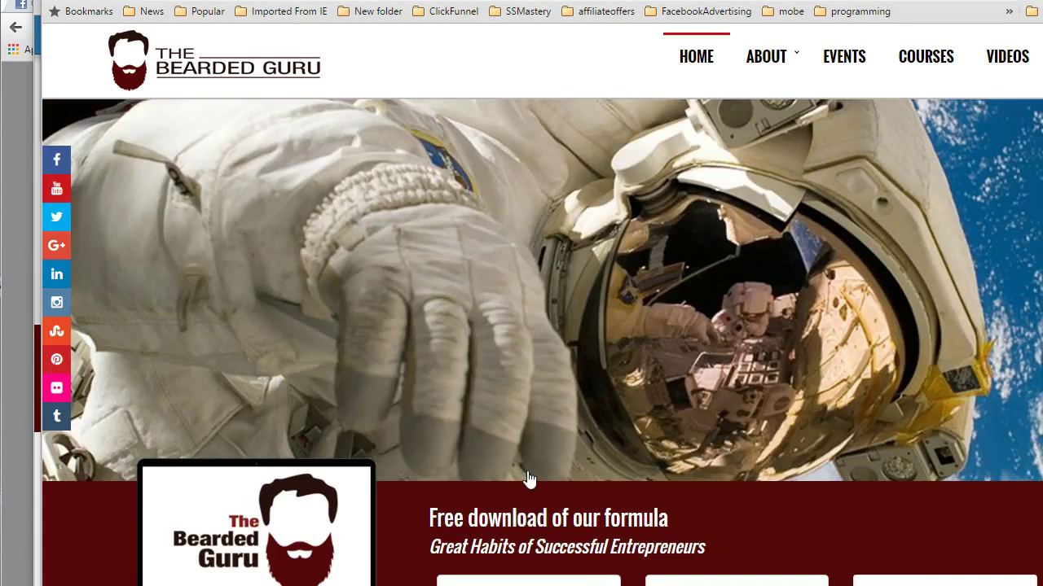
pyautogui.scroll(-15, 527, 472)
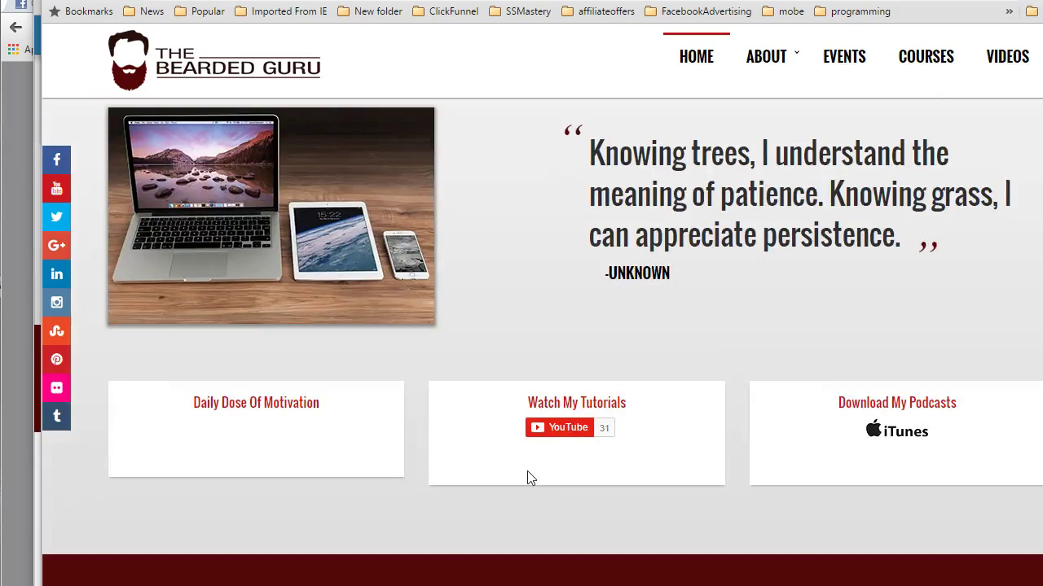
pyautogui.scroll(-4, 527, 479)
pyautogui.scroll(3, 527, 478)
pyautogui.click(210, 428)
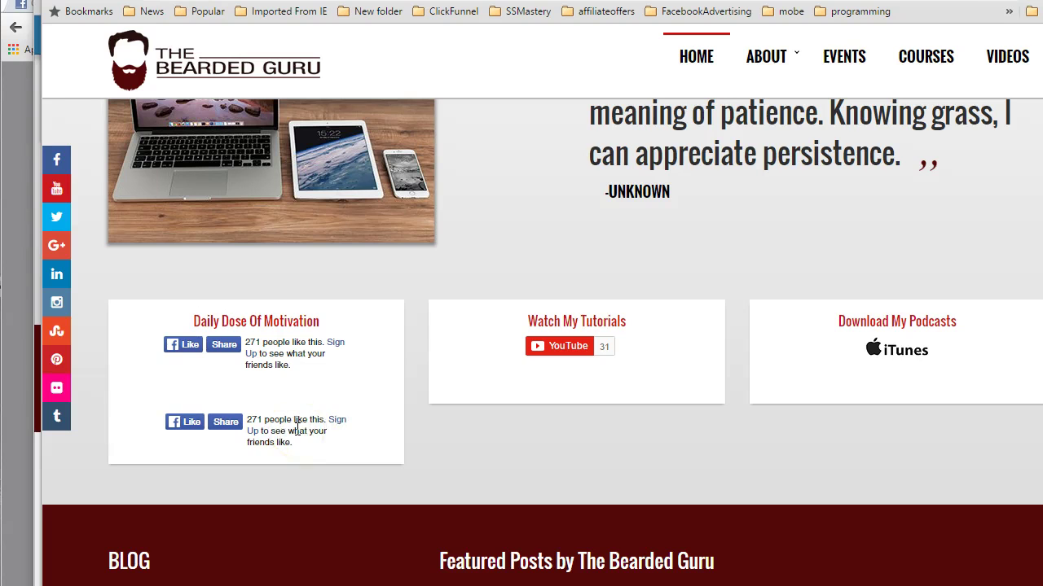
pyautogui.click(440, 104)
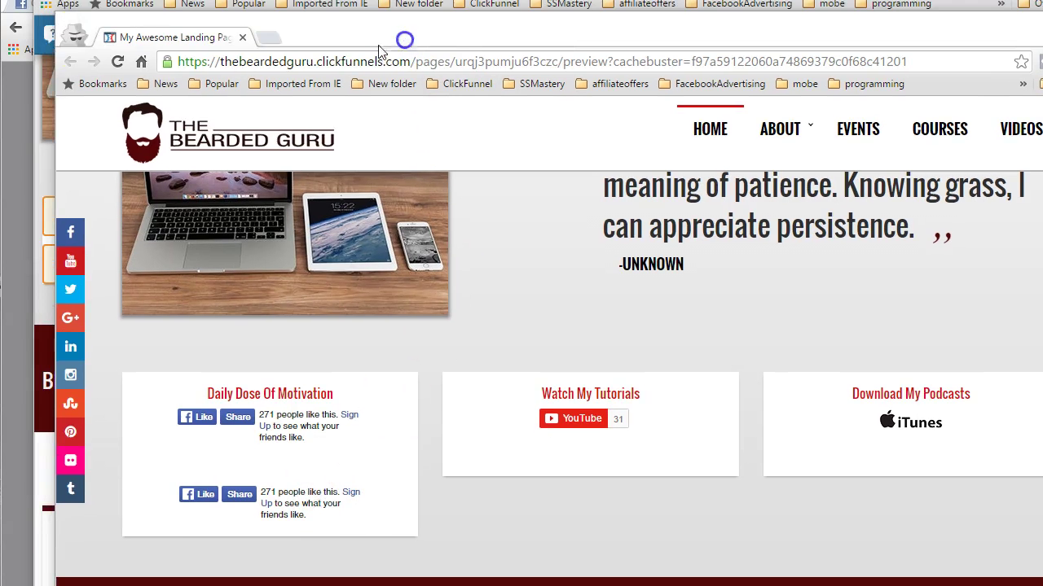
pyautogui.click(76, 38)
pyautogui.moveTo(337, 36); pyautogui.dragTo(316, 0)
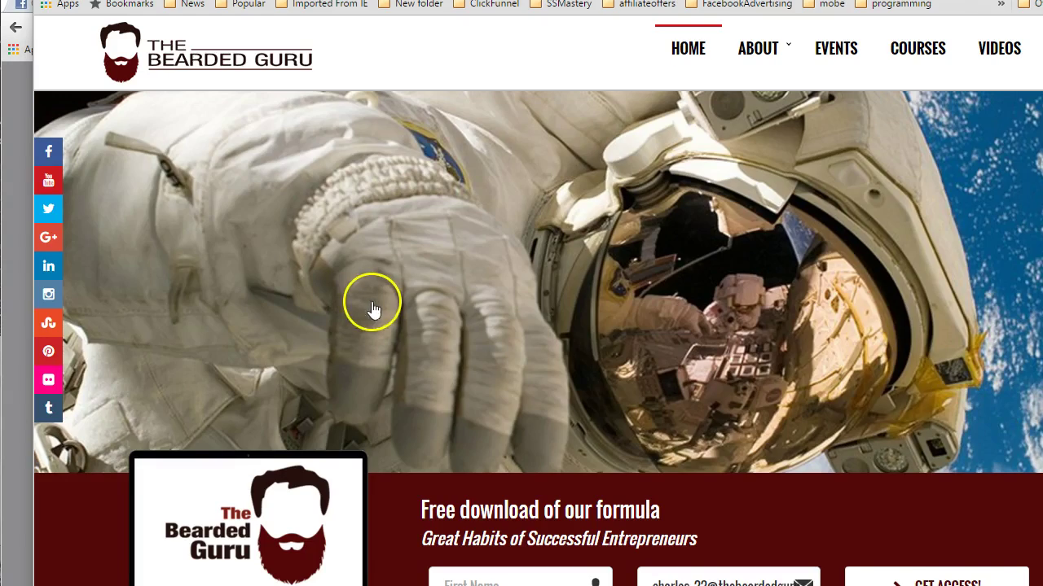
# Scroll the live page down to the Daily Dose of Motivation box's two Like widgets.
pyautogui.scroll(-15, 372, 303)
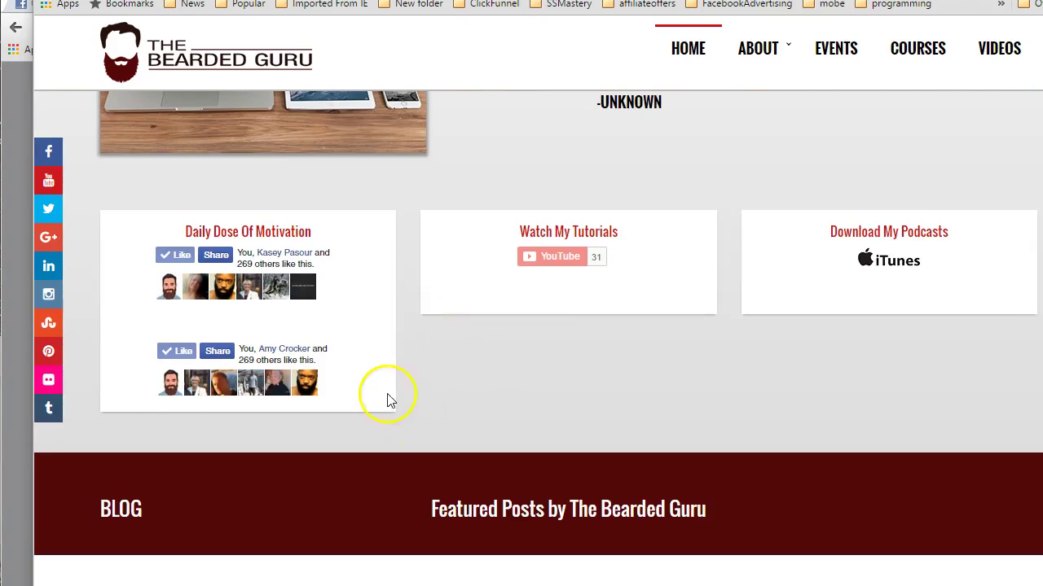